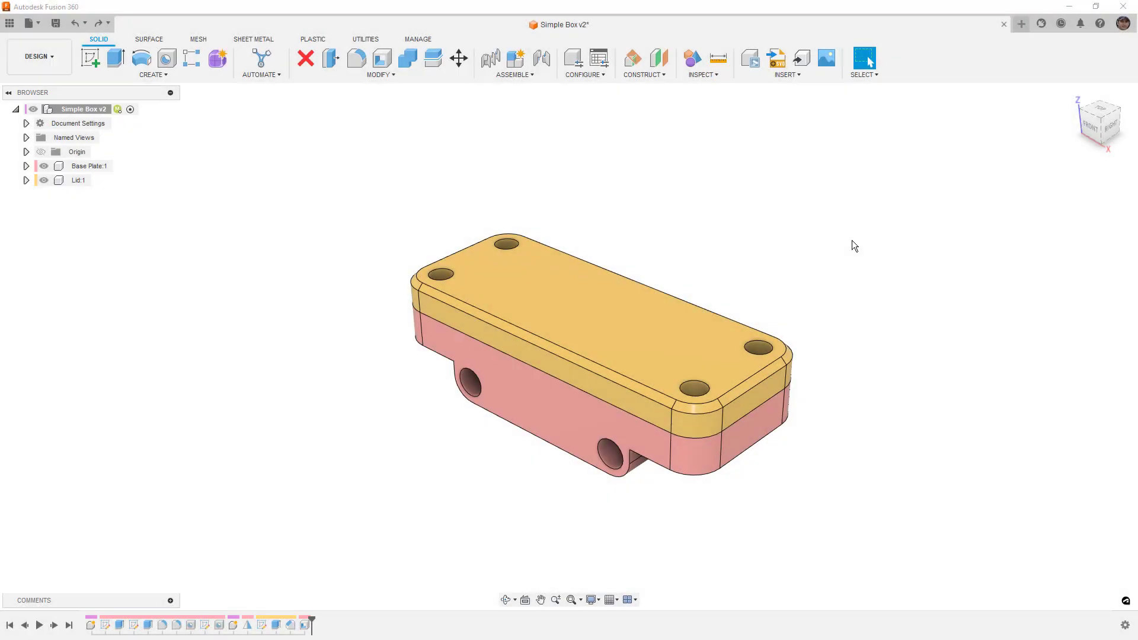
Step: Open the Insert Fastener library, check its display options, and search for 'shcs'
left_click(833, 75)
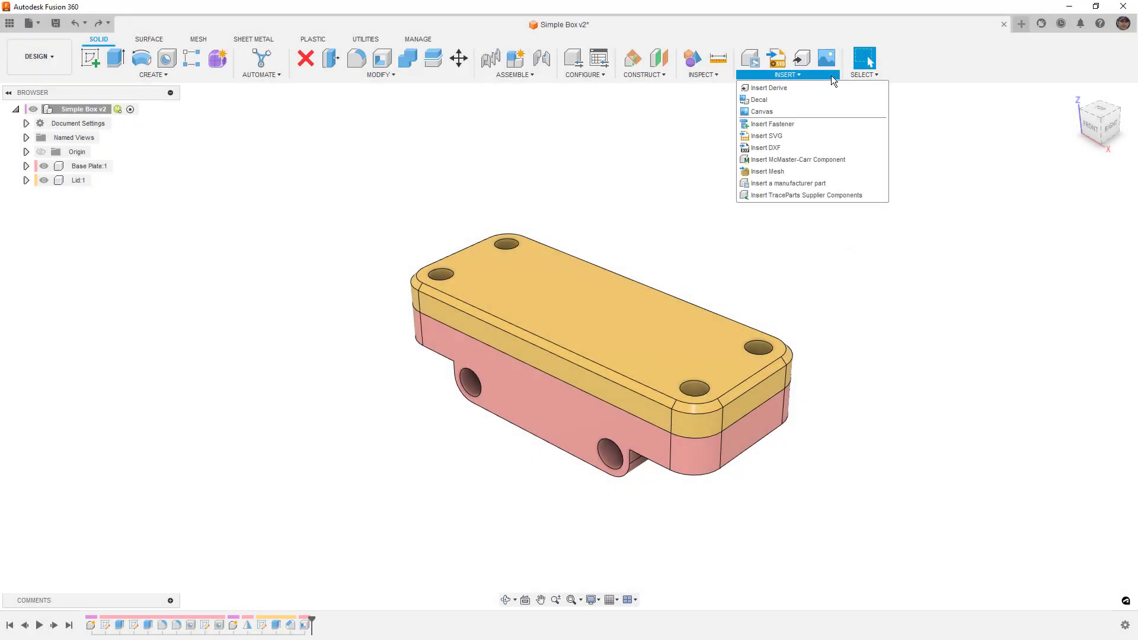
left_click(805, 123)
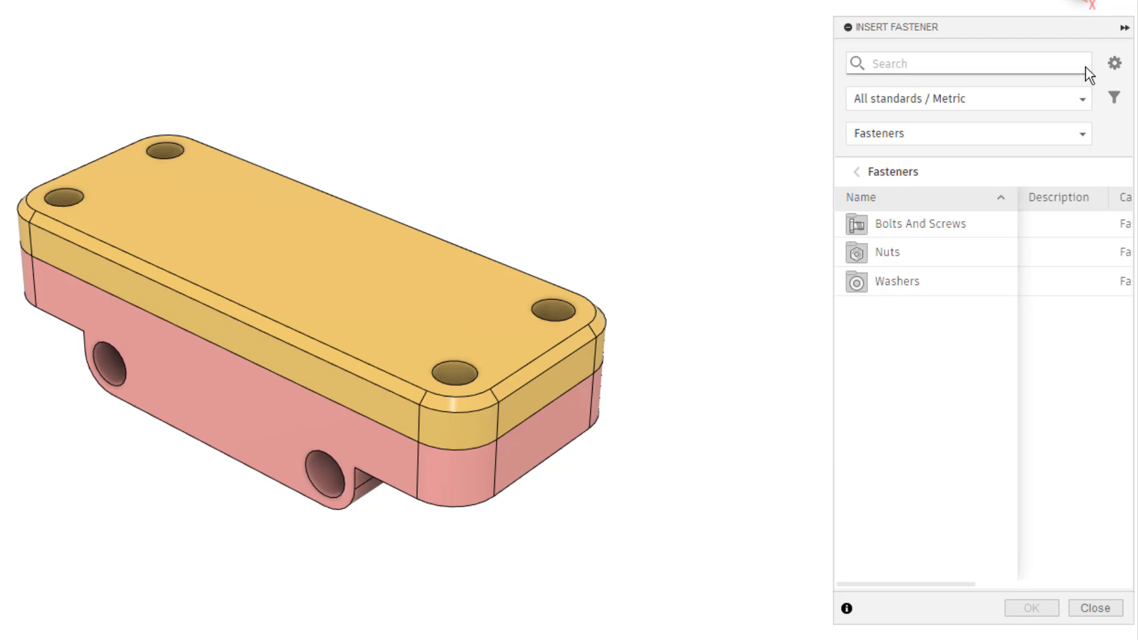
left_click(1115, 64)
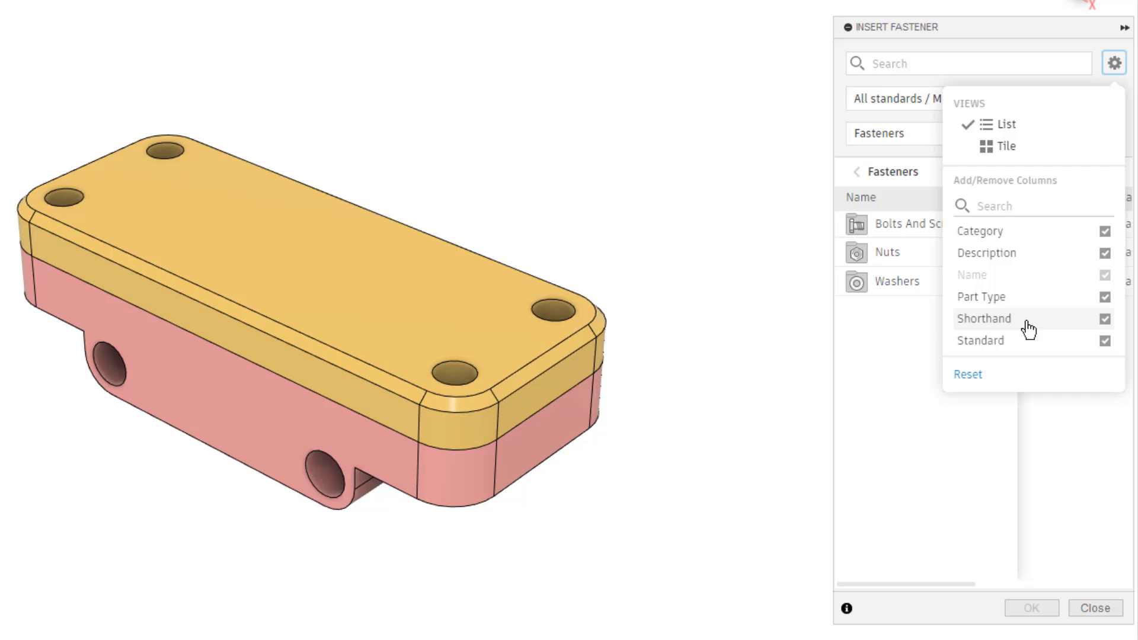
left_click(963, 67)
type("shcs")
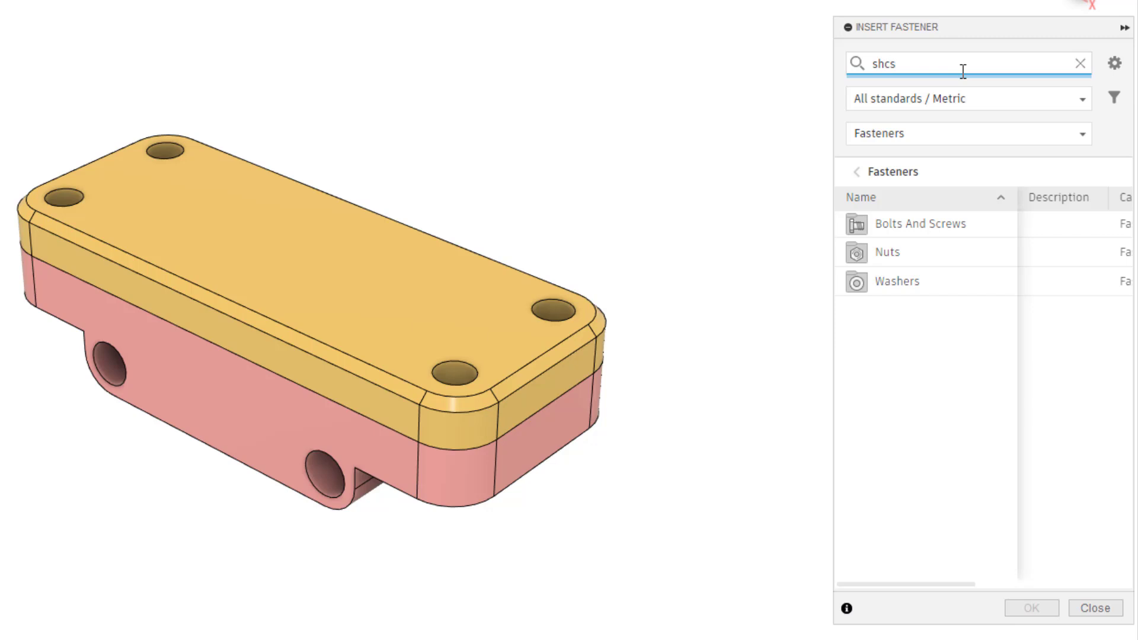
key("Return")
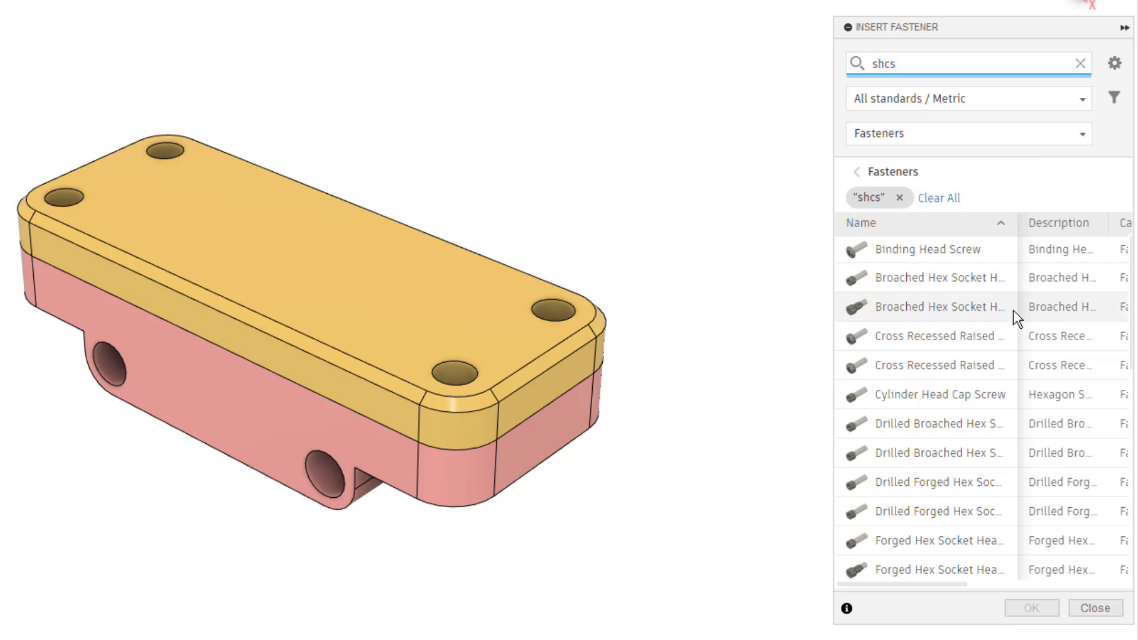
Step: Insert four M8 x 25 mm zinc Broached Hex Socket Head Cap Screws into the lid's corner holes
left_click(925, 285)
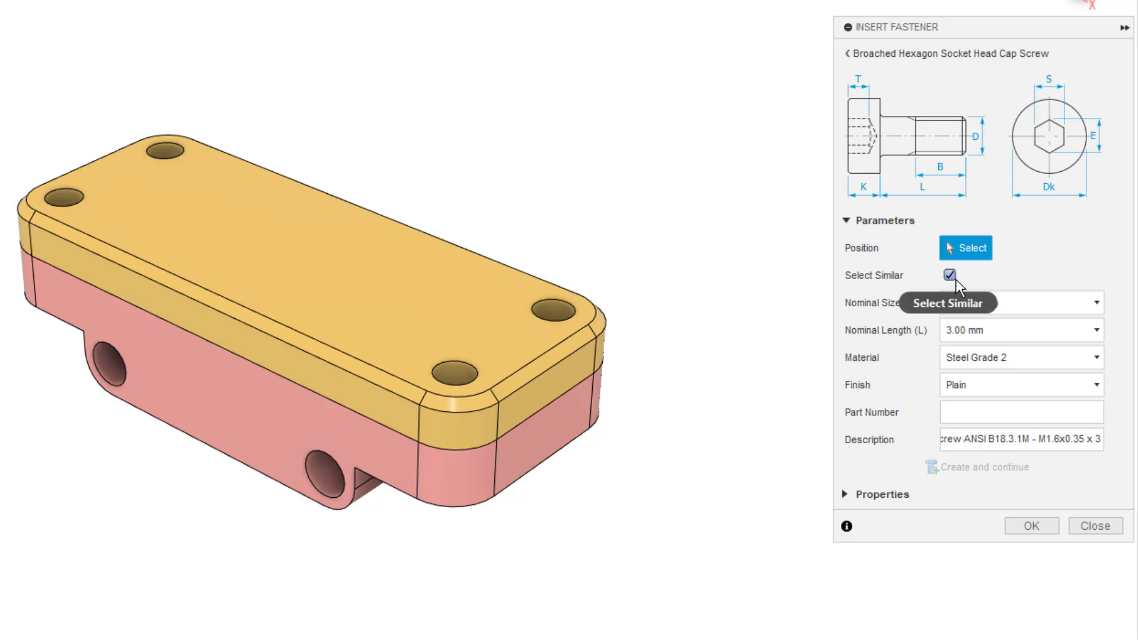
left_click(472, 367)
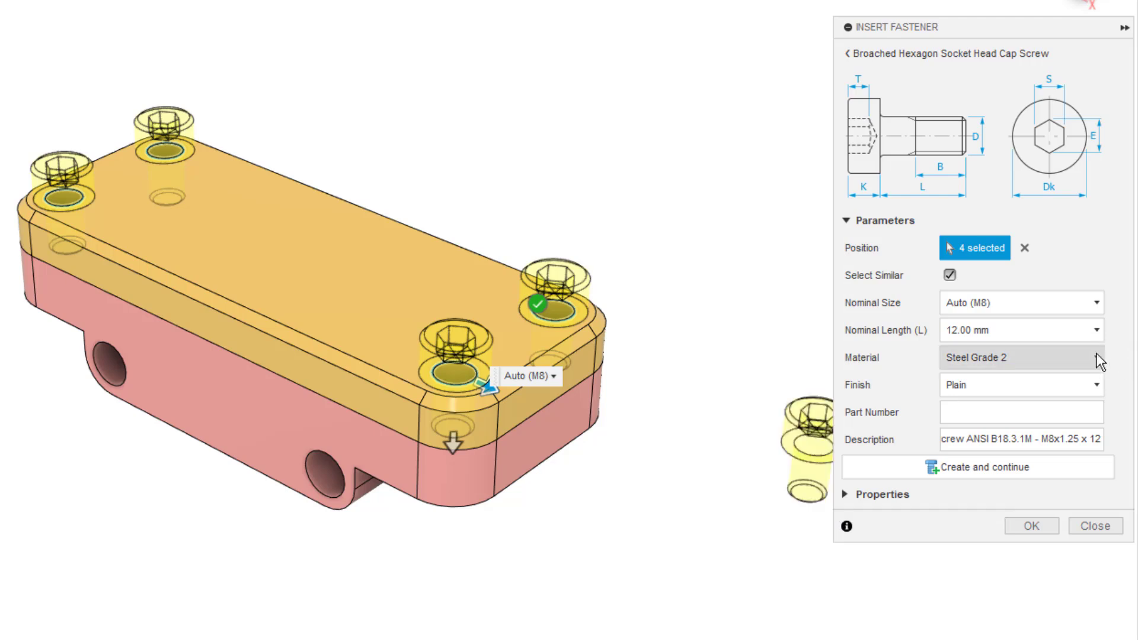
left_click(1045, 332)
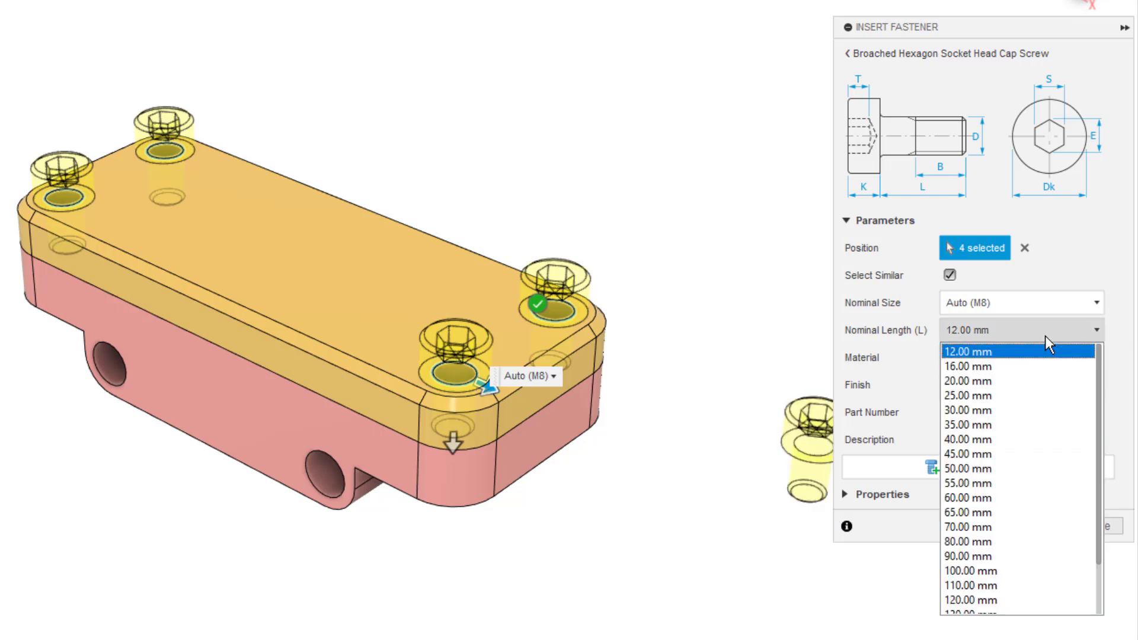
left_click(1008, 396)
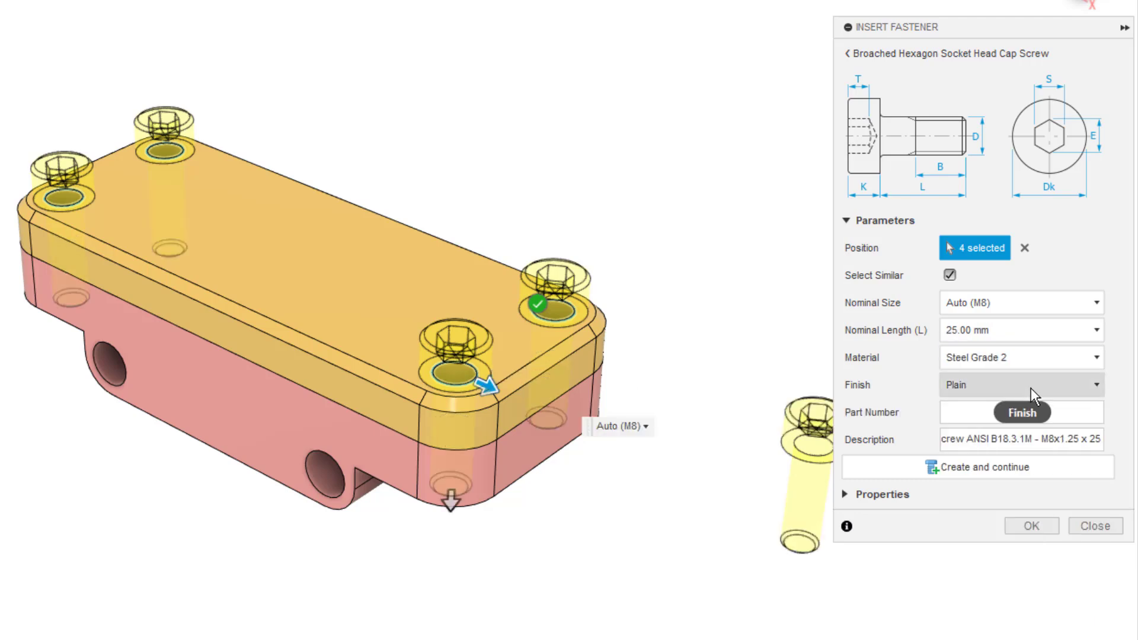
left_click(1035, 392)
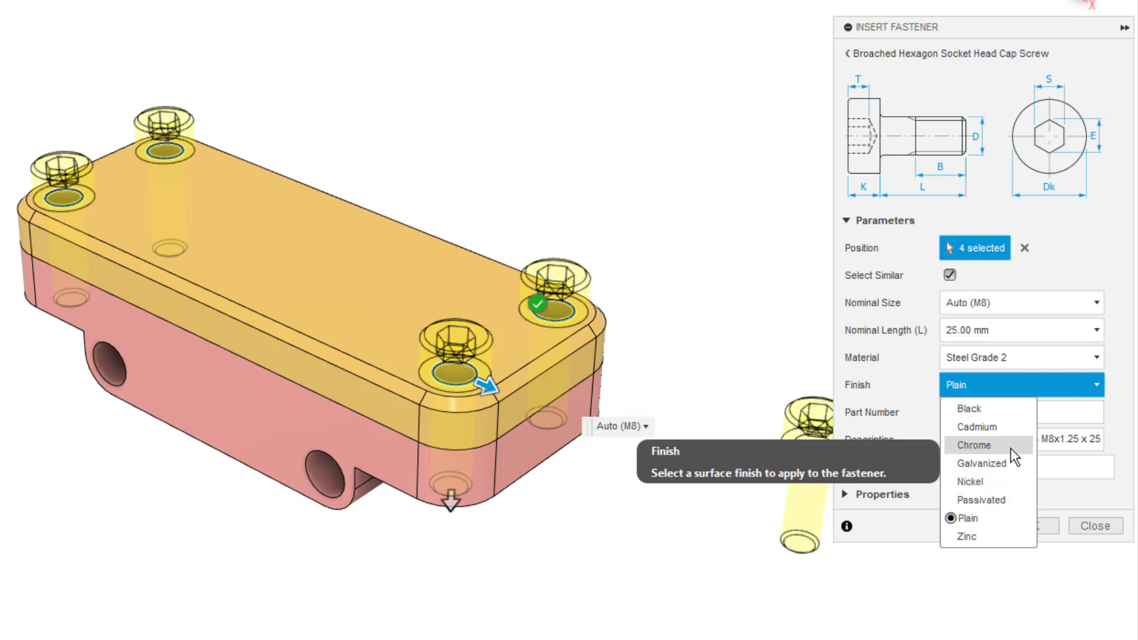
left_click(978, 536)
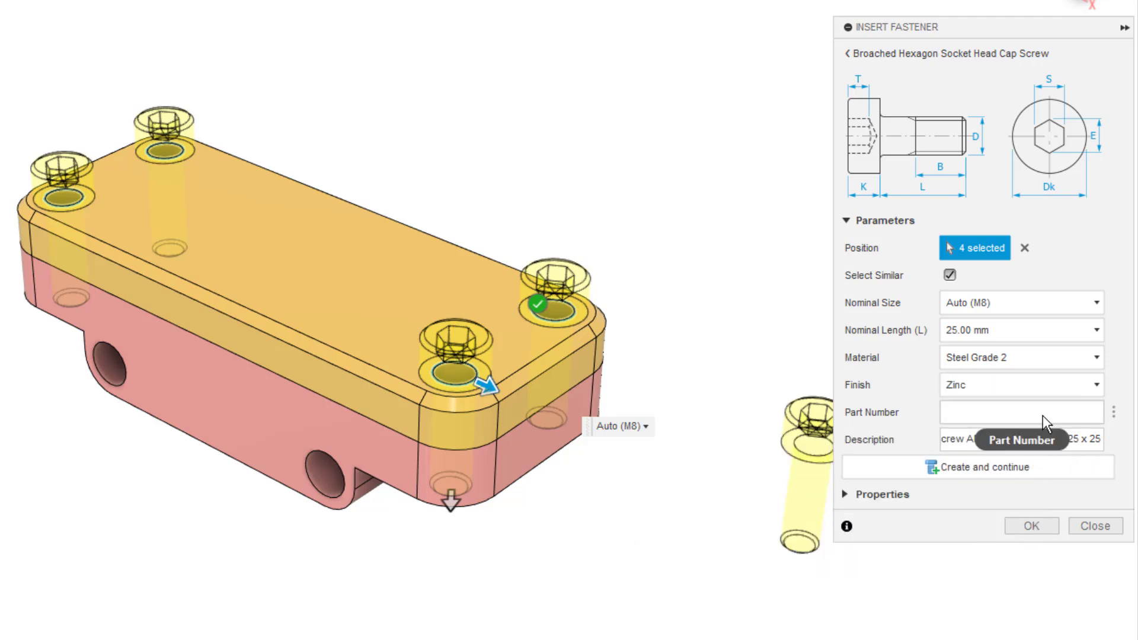
left_click(1043, 415)
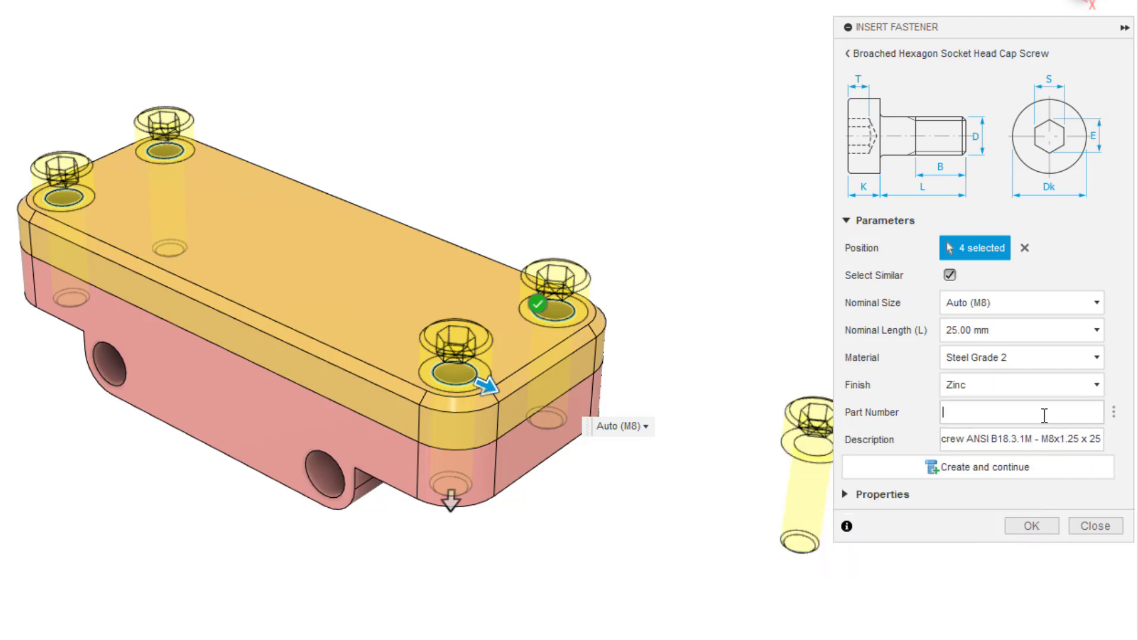
left_click(985, 473)
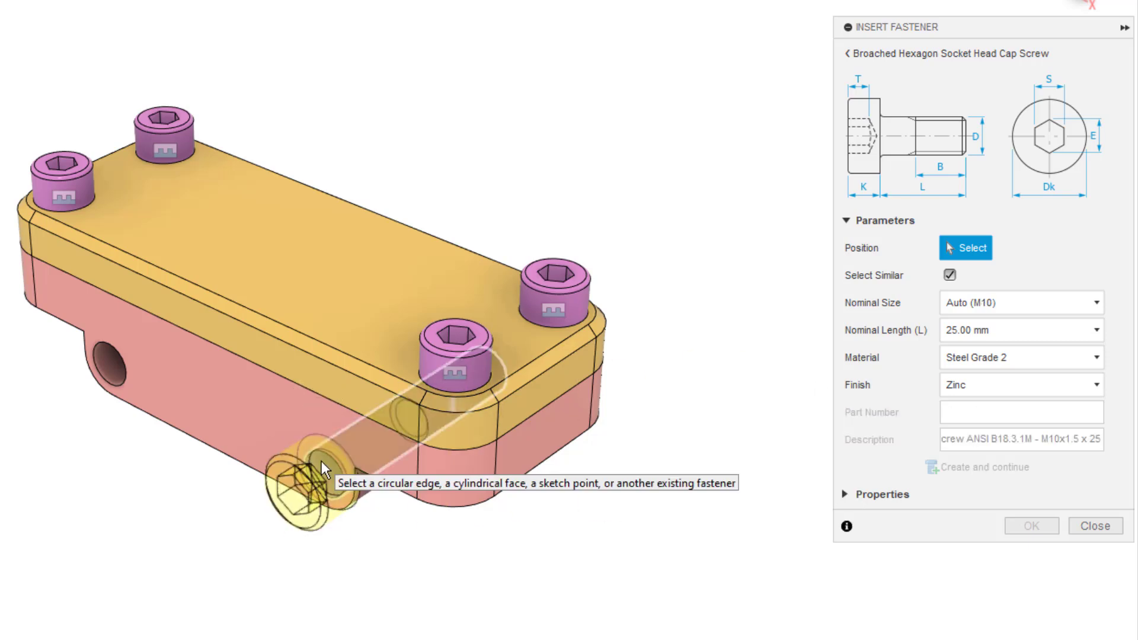
Step: Place a 60 mm M10 socket head cap screw in the lower side hole, seated on the front face
left_click(321, 461)
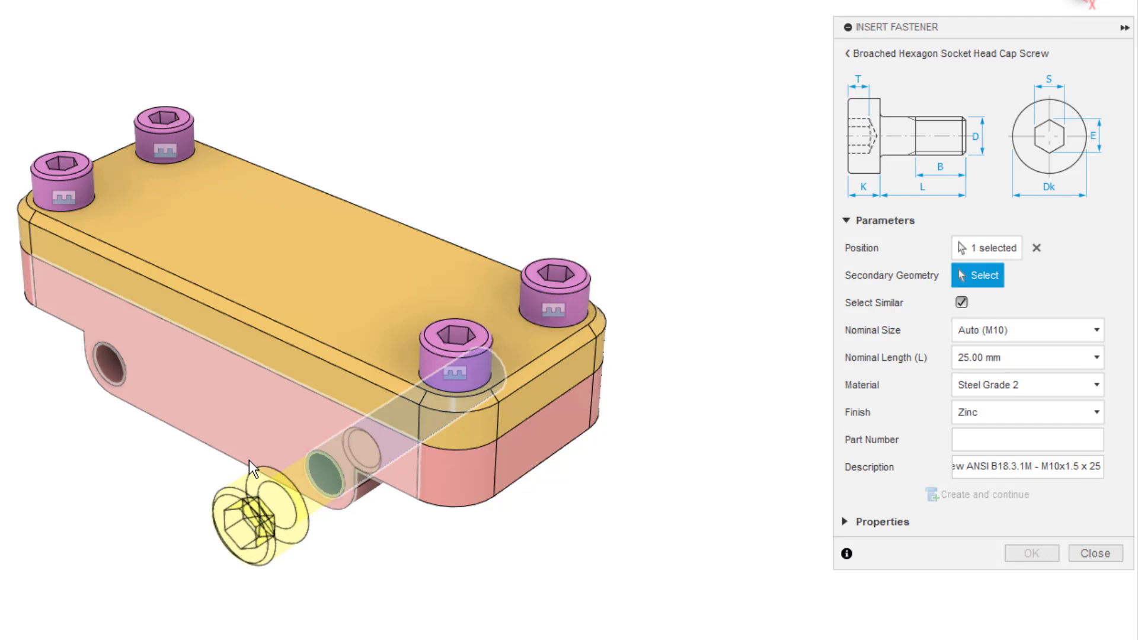
left_click(241, 422)
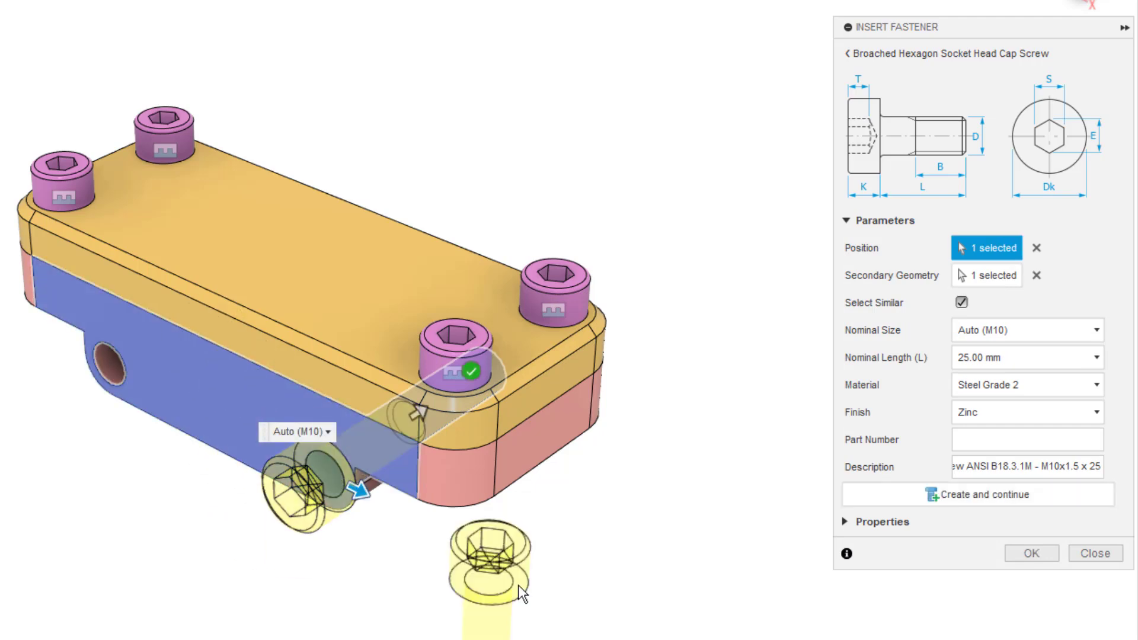
middle_click_drag(688, 580, 542, 569, "shift")
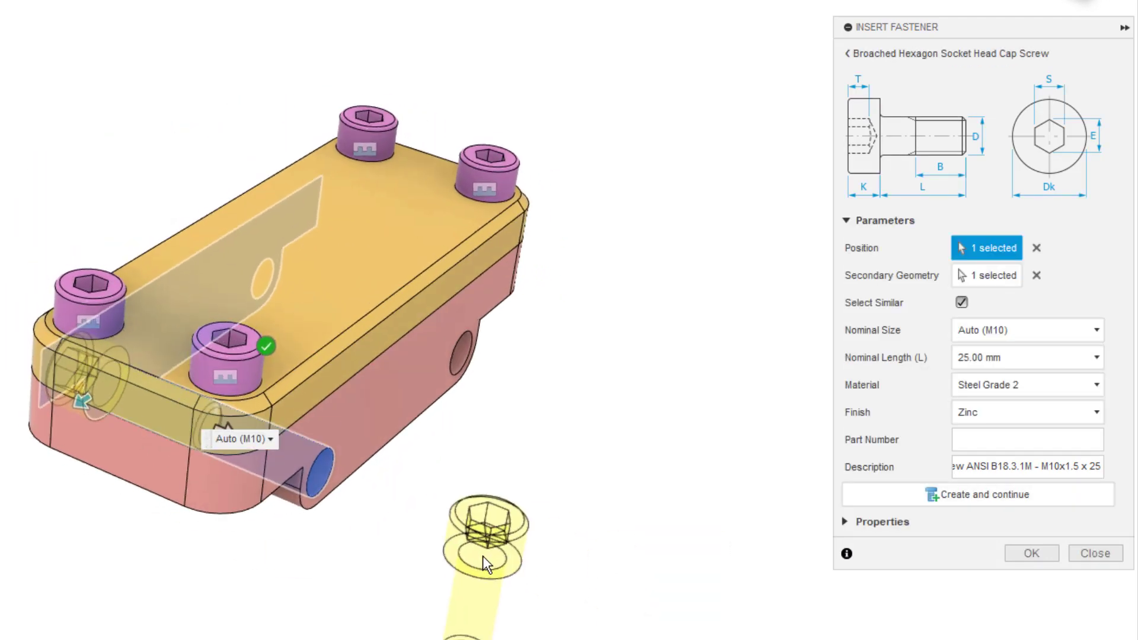
left_click(1044, 363)
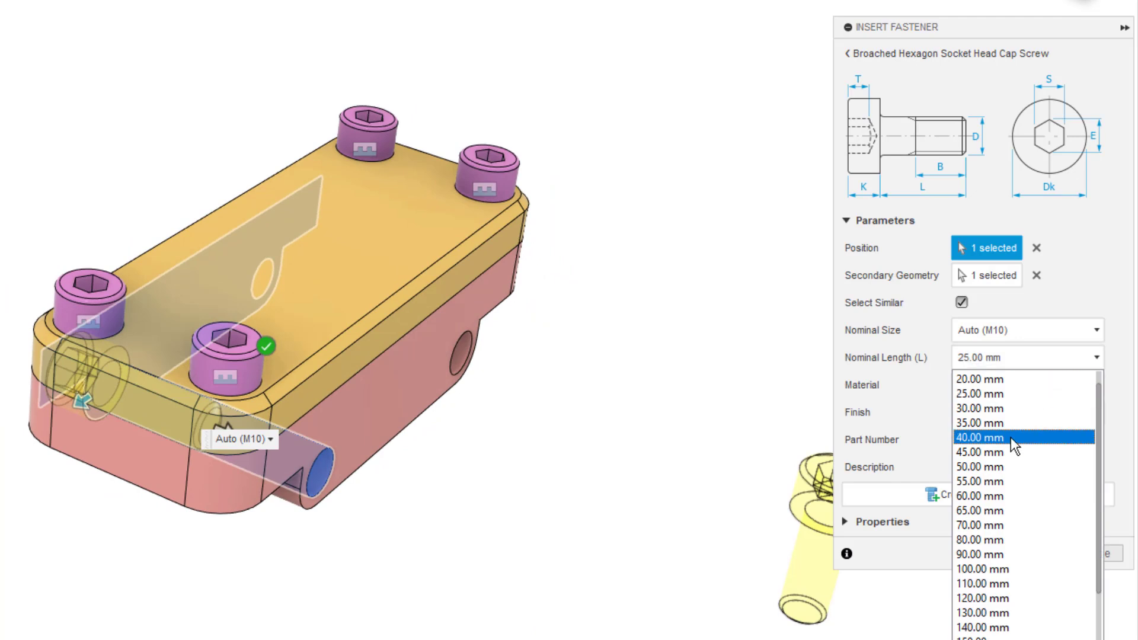
left_click(1010, 465)
middle_click_drag(617, 474, 682, 480, "shift")
left_click(1057, 357)
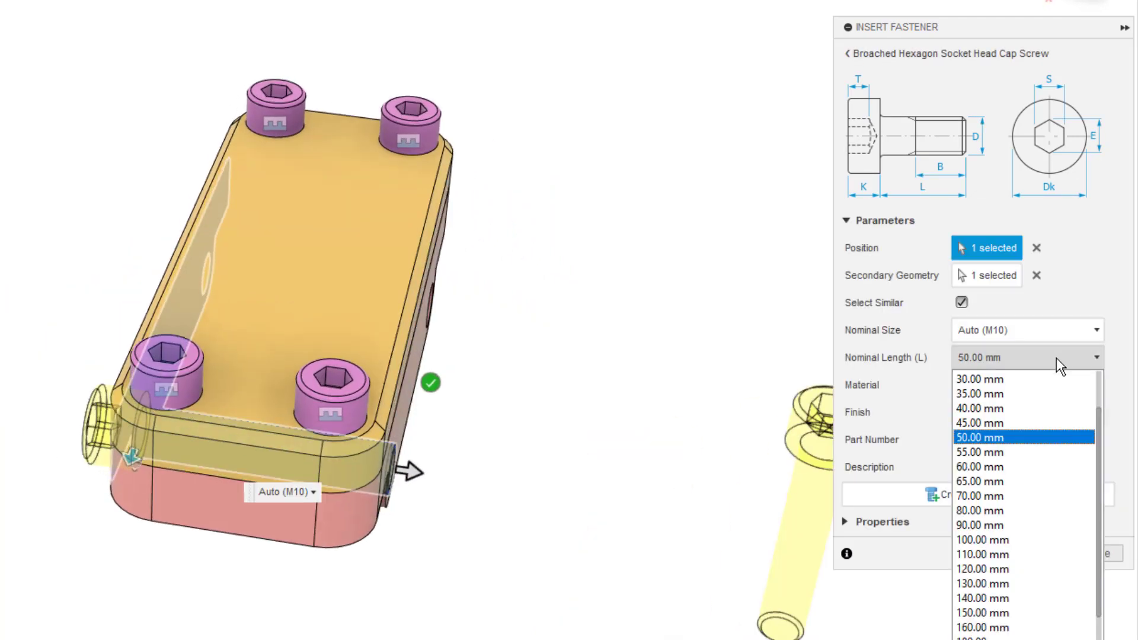
left_click(1013, 466)
middle_click_drag(802, 436, 676, 401, "shift")
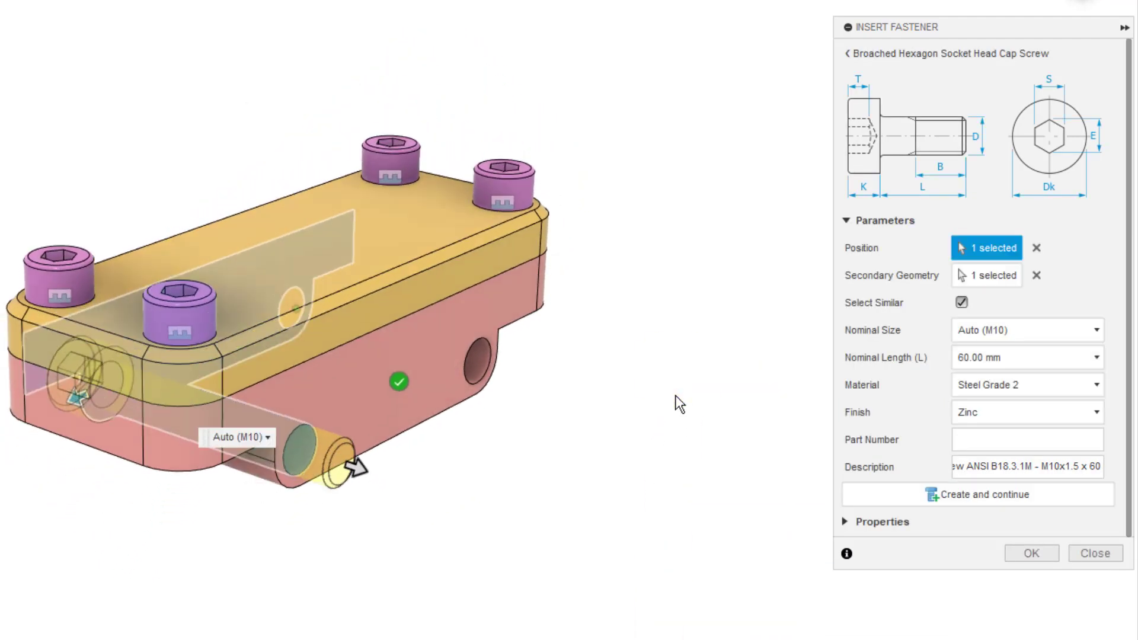
left_click(979, 495)
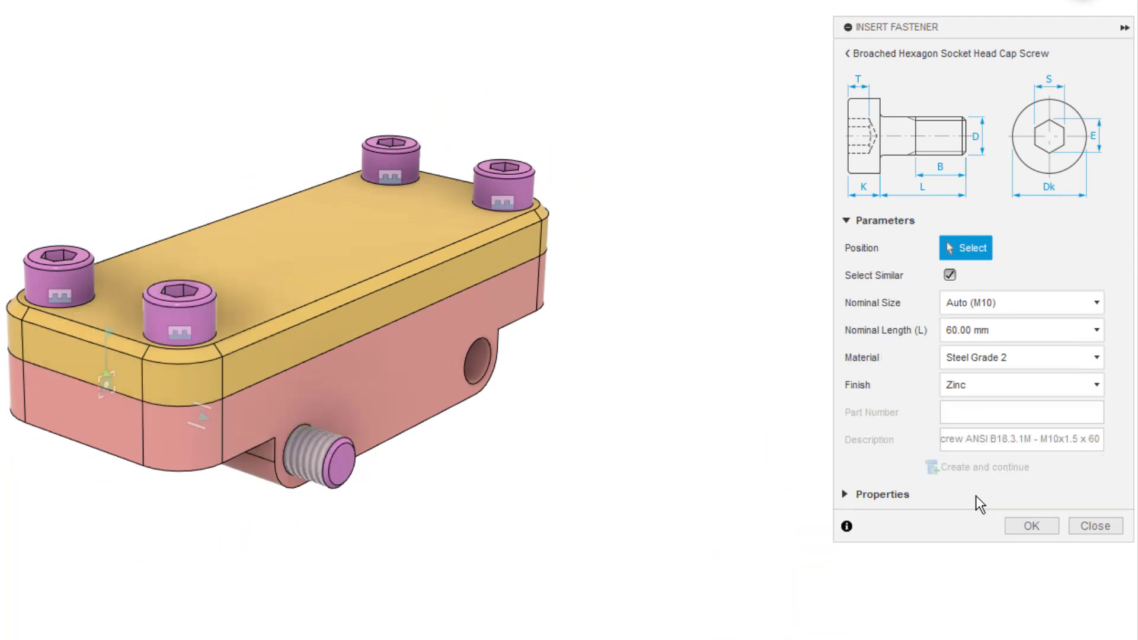
Step: Clear the 'shcs' search and browse Nuts > Hex to pick the Hex Jam Nut
left_click(853, 53)
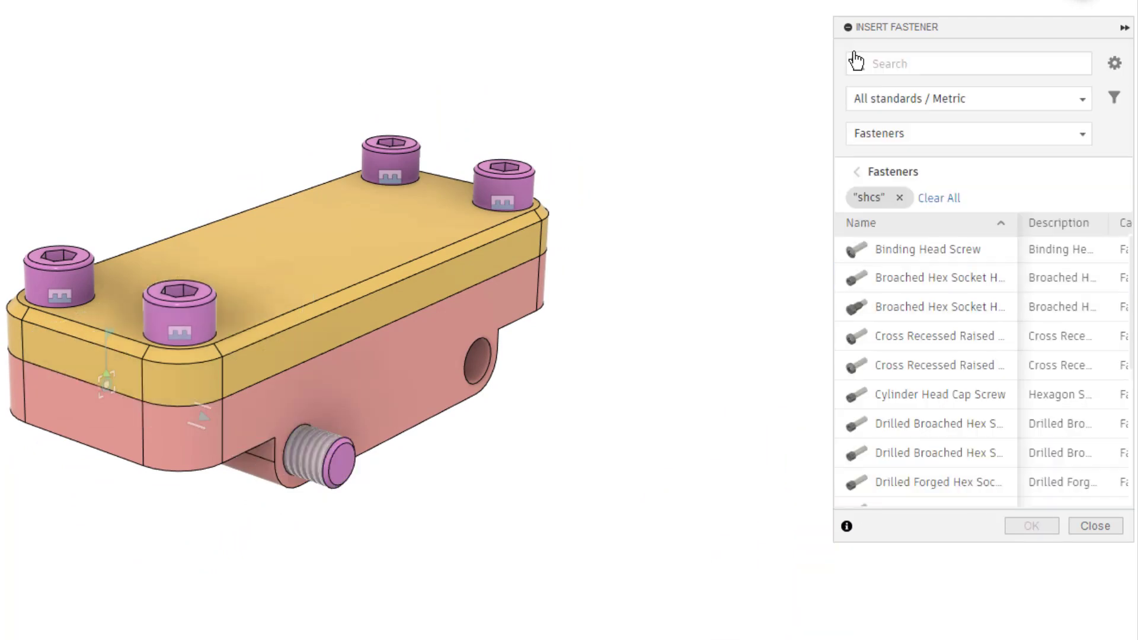
left_click(984, 65)
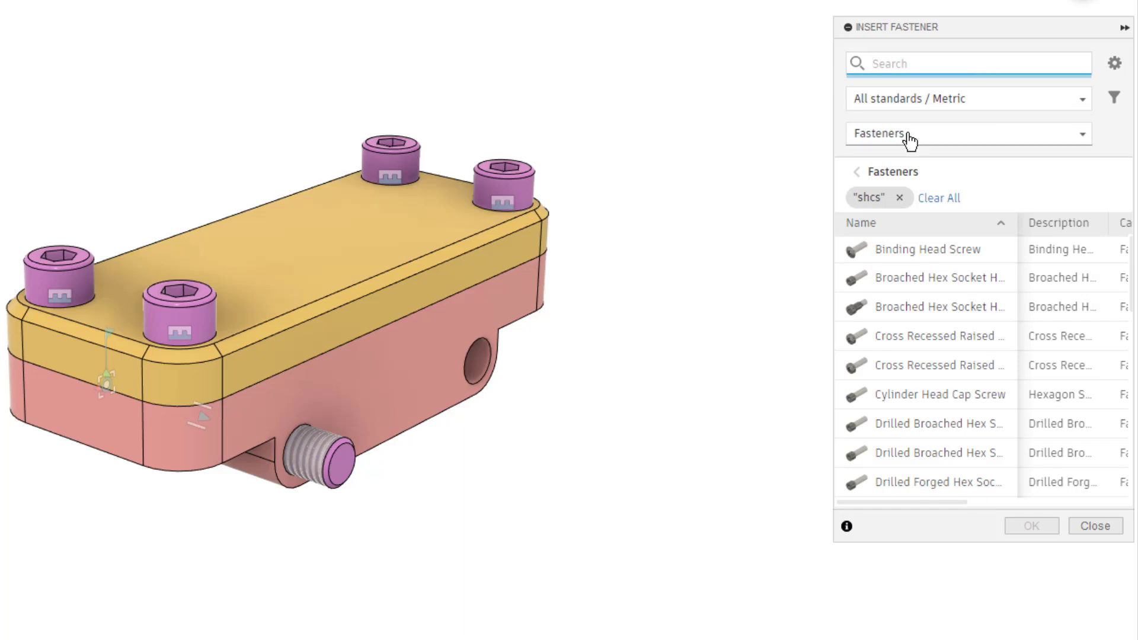
left_click(901, 200)
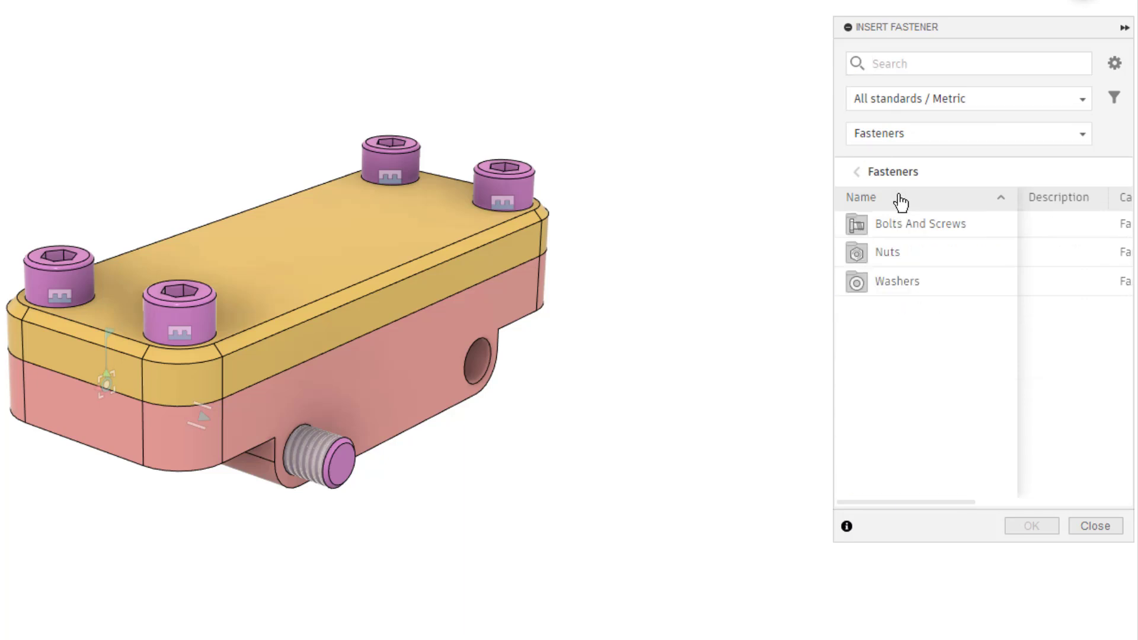
left_click(895, 259)
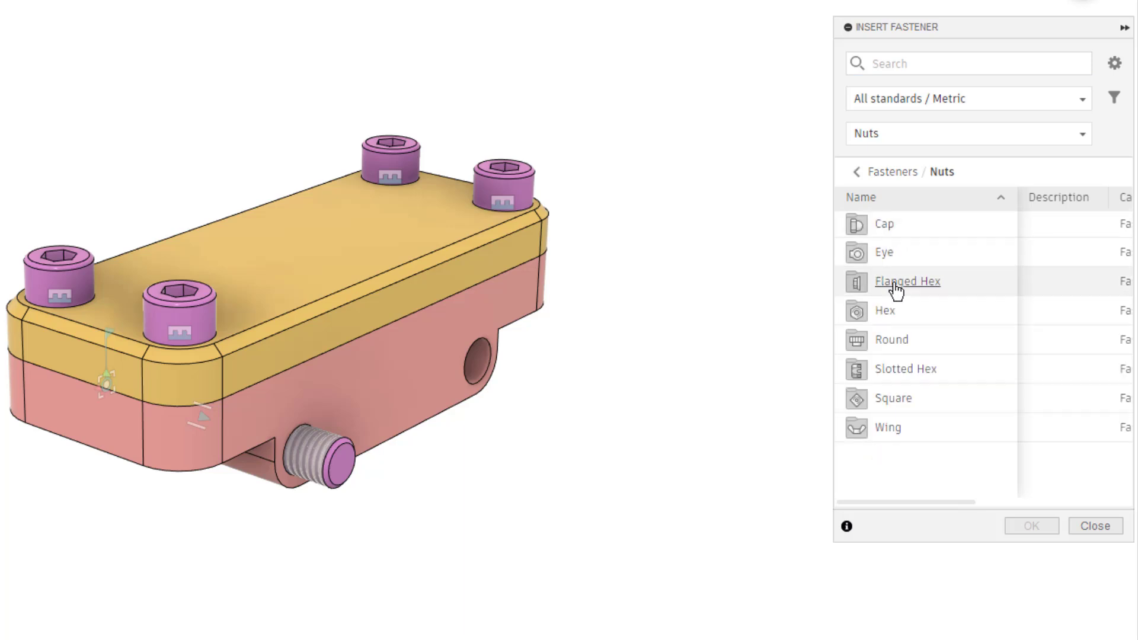
left_click(889, 312)
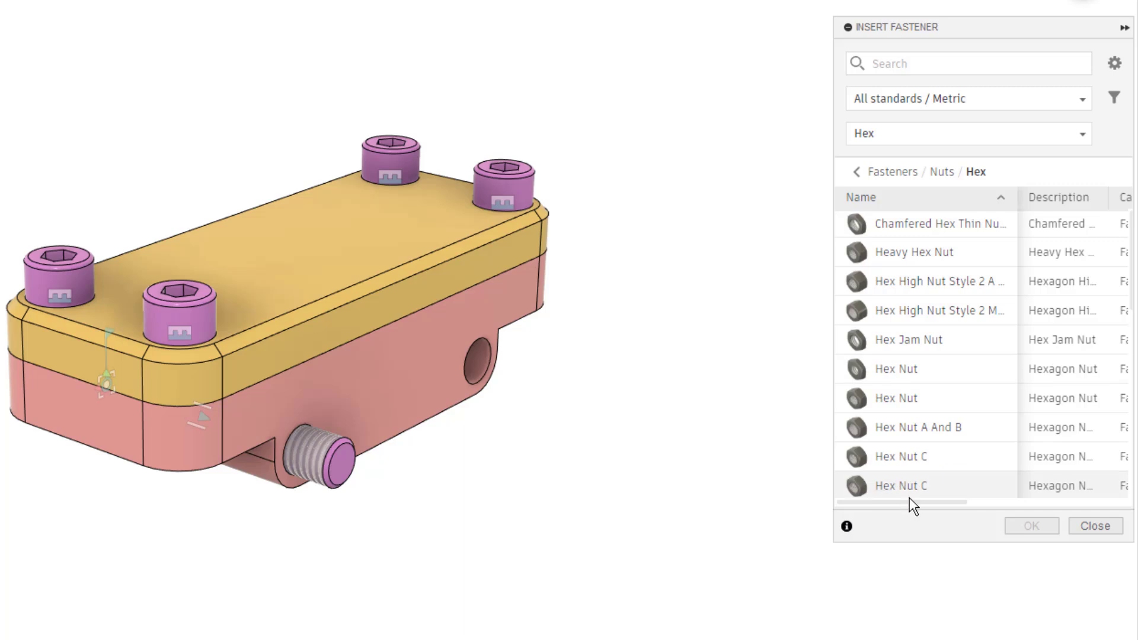
mouse_move(909, 503)
left_mouse_down()
mouse_move(1095, 509)
mouse_move(1026, 525)
mouse_move(910, 523)
left_mouse_up()
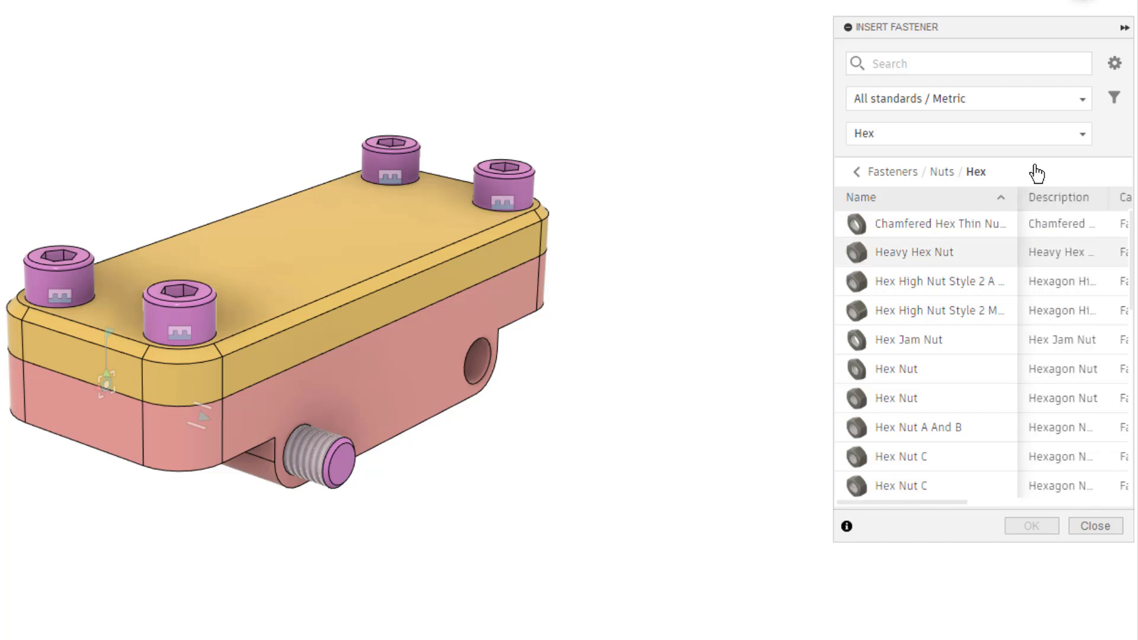
left_click(1081, 103)
left_click(1083, 105)
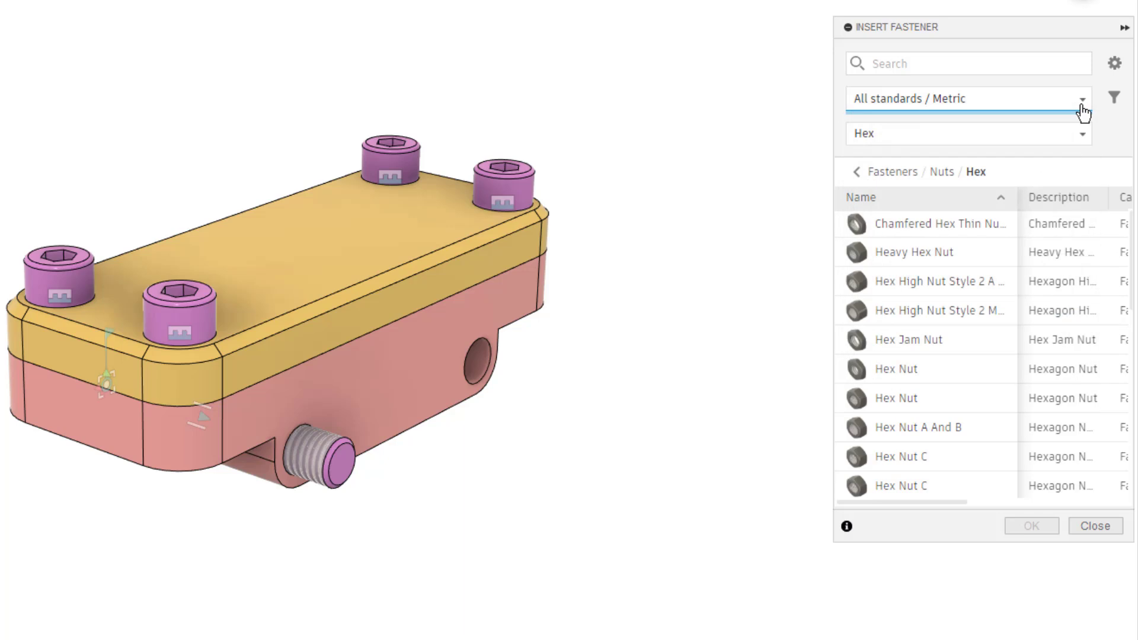
left_click(907, 342)
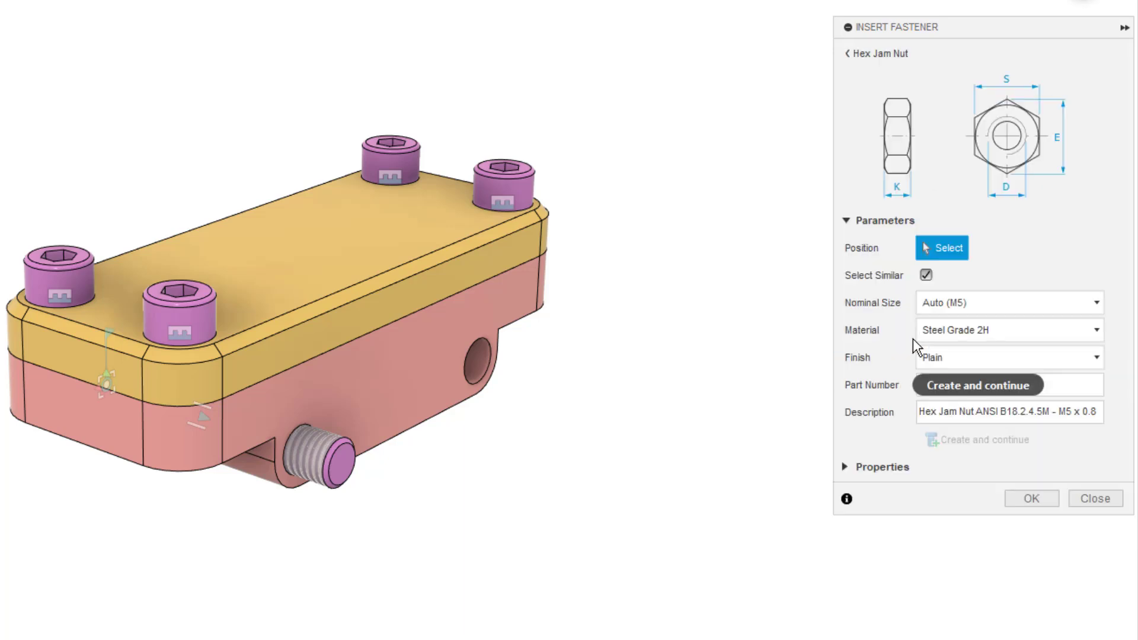
Step: Seat an M10 Hex Jam Nut flush on the side screw's end, then close the dialog
left_click(323, 457)
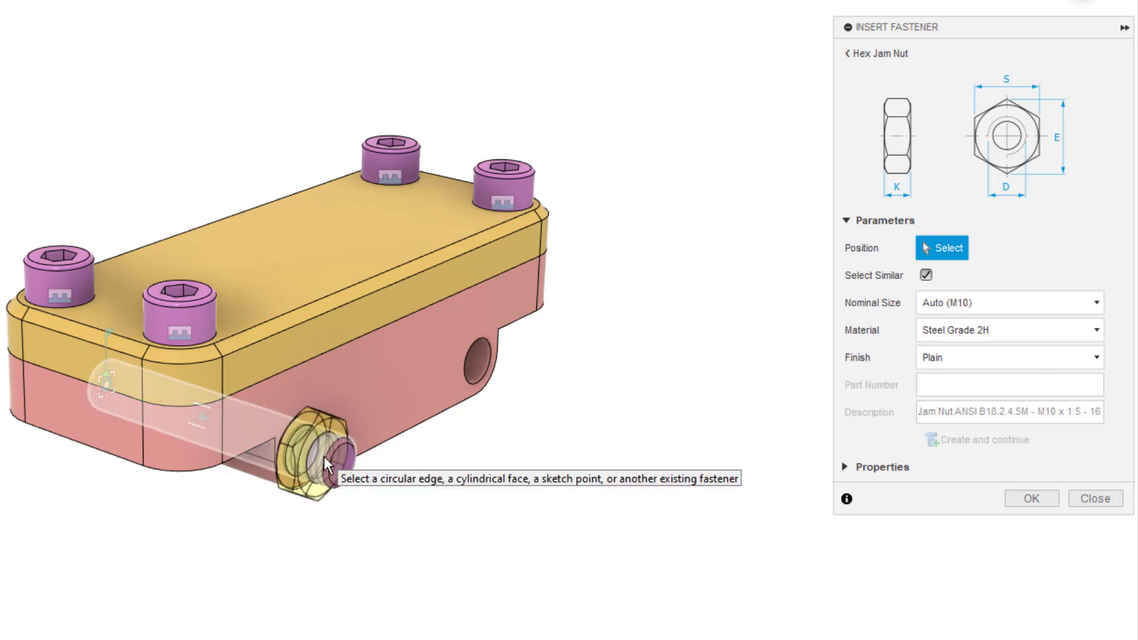
left_click(333, 397)
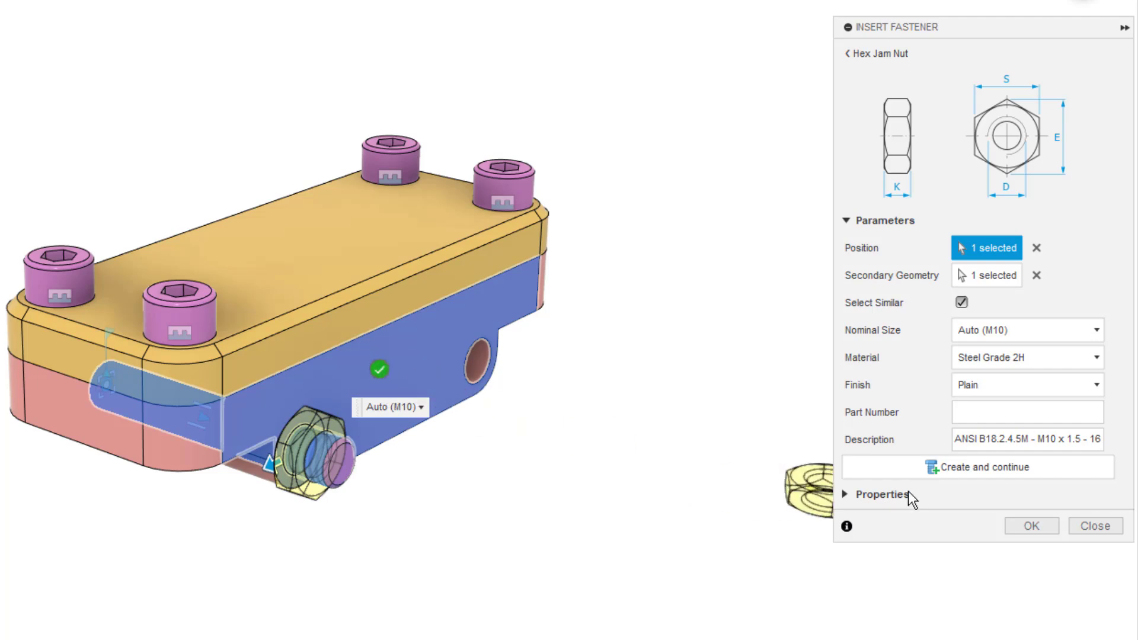
left_click(966, 464)
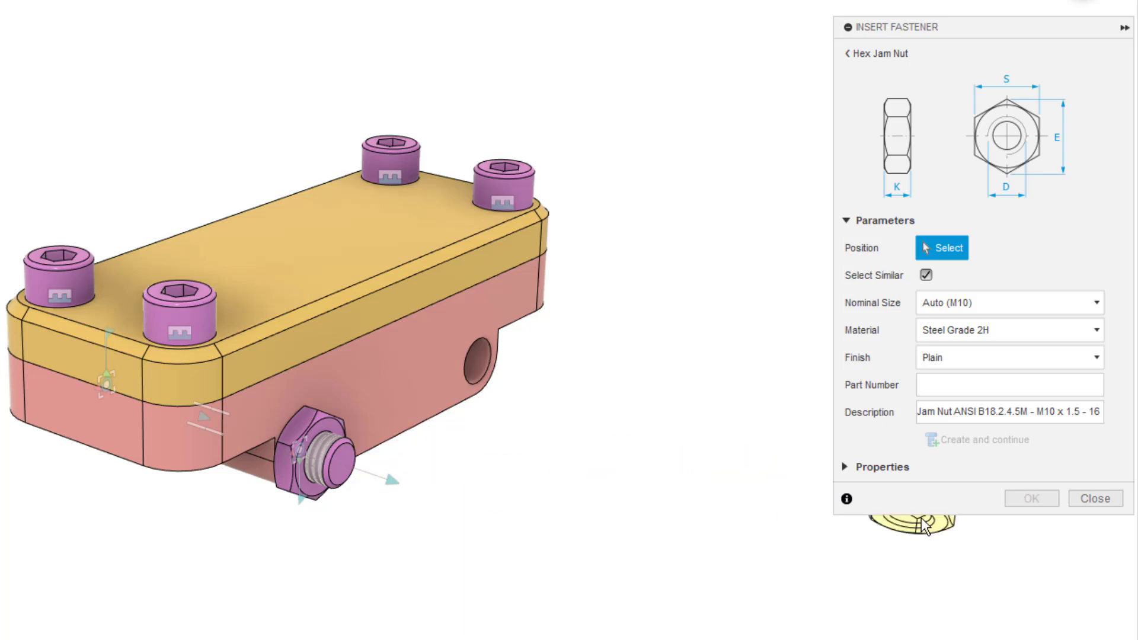
left_click(1096, 500)
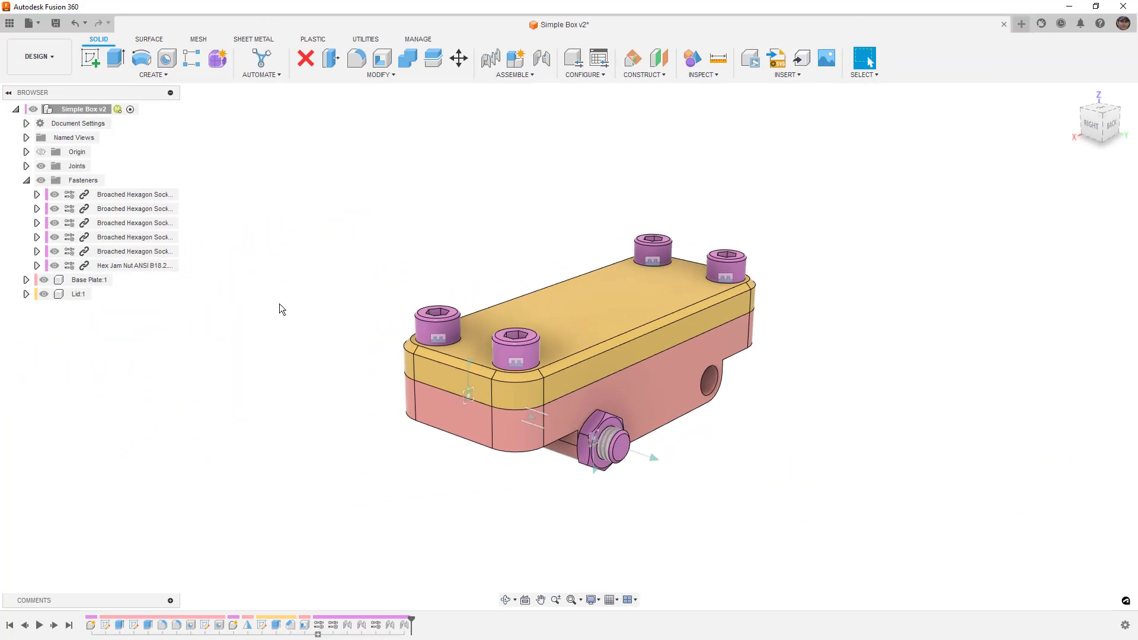
Step: Insert a fastener similar to the fifth cap screw at the other side hole
middle_click_drag(283, 309, 376, 285, "shift")
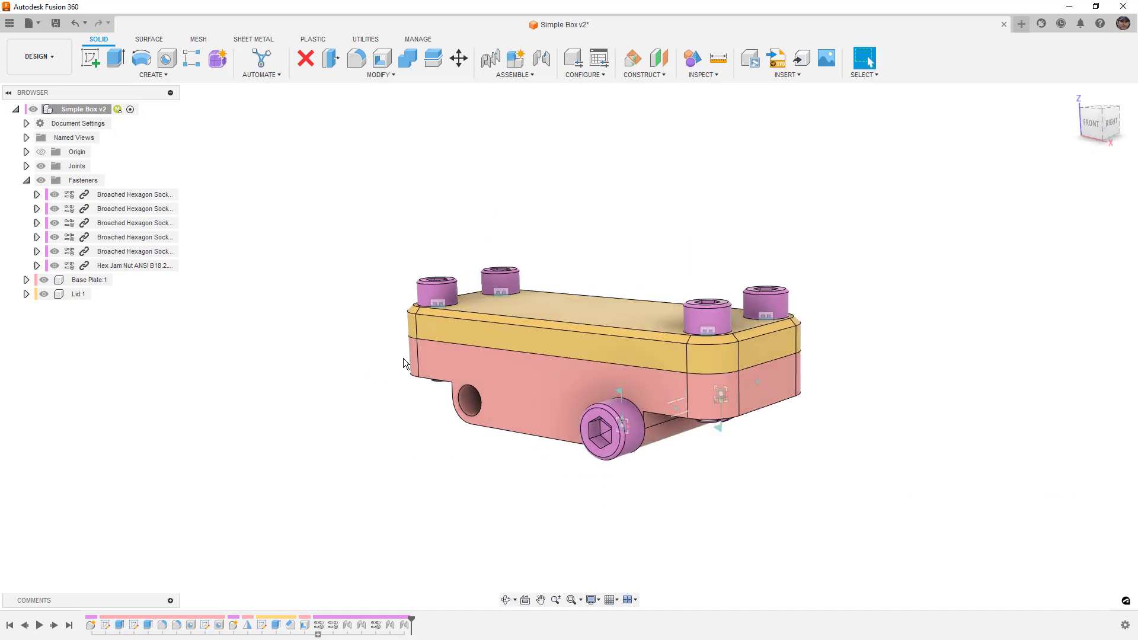
left_click(132, 252)
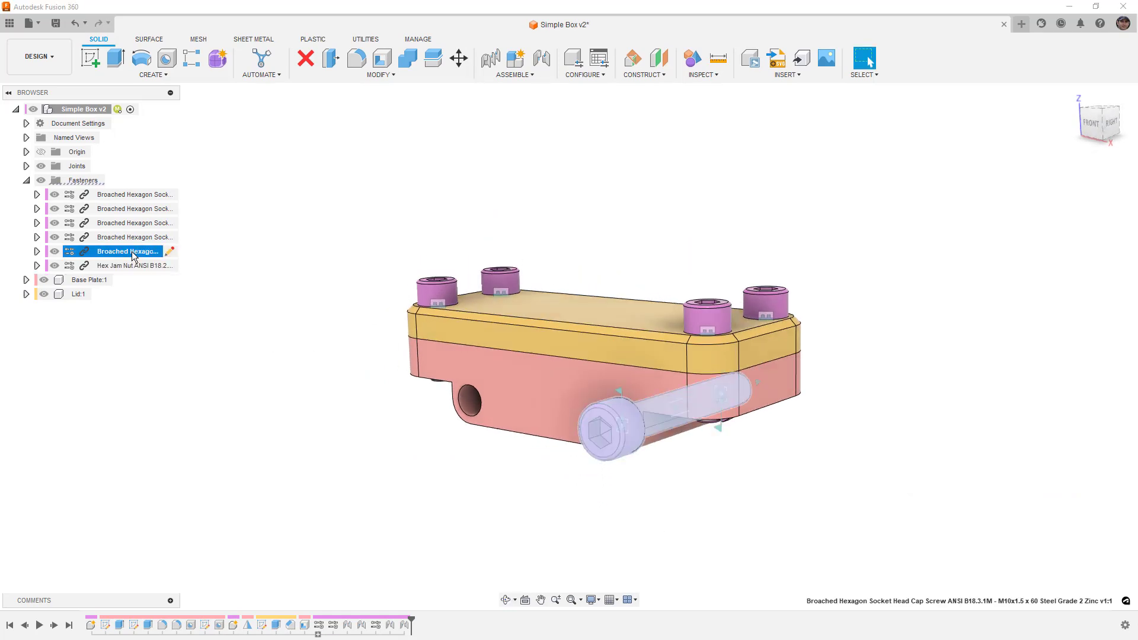
right_click(132, 253)
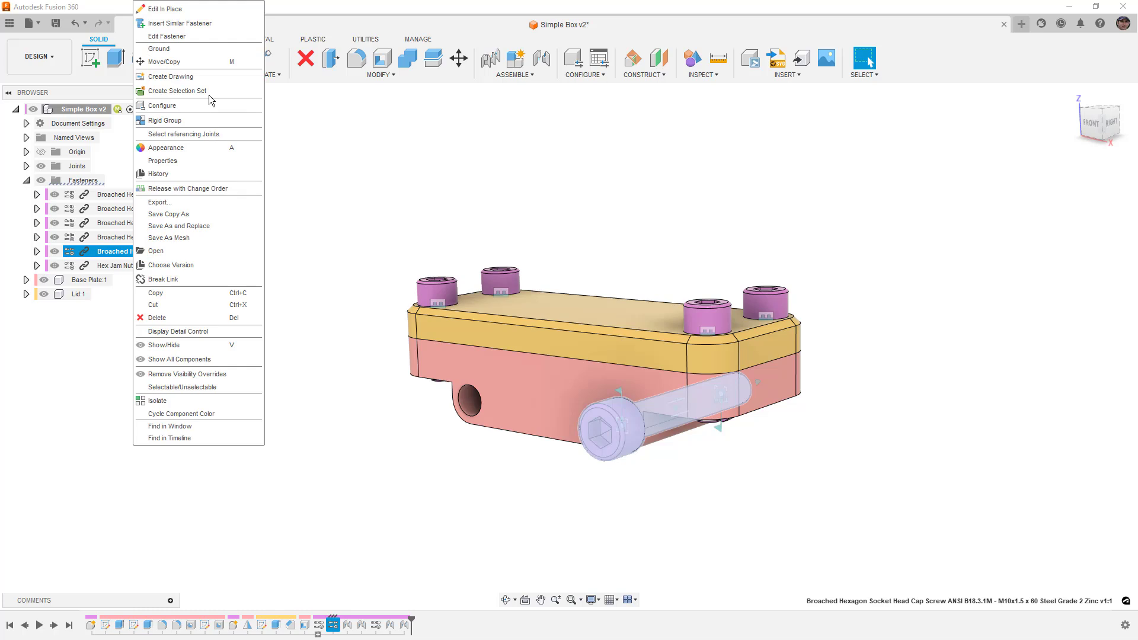
left_click(194, 26)
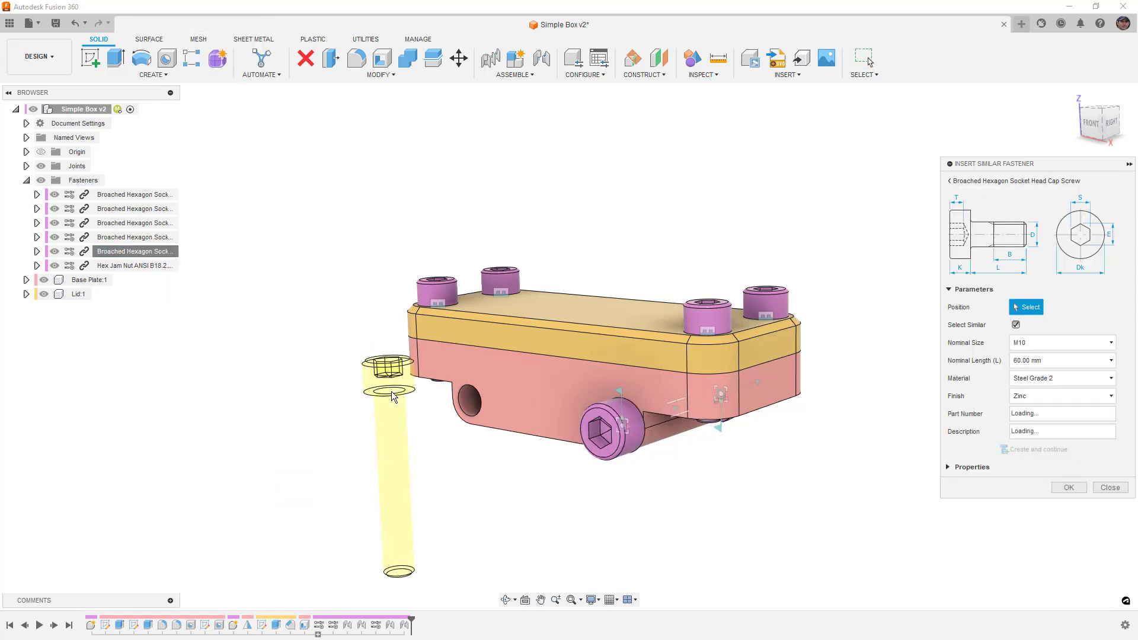
left_click(464, 411)
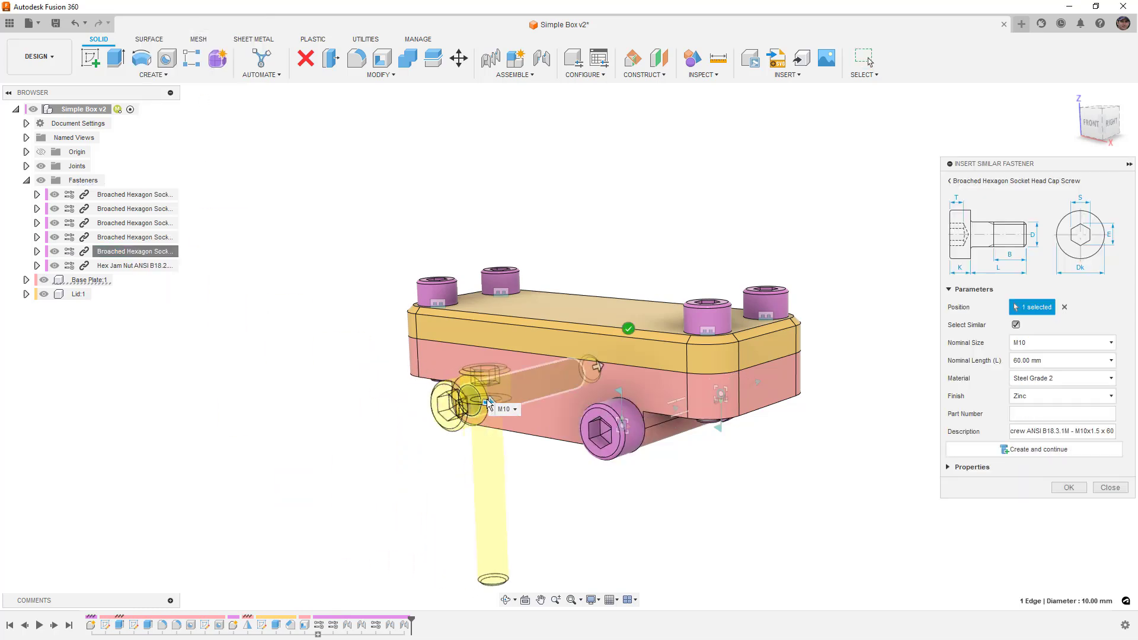
middle_click_drag(561, 478, 593, 474, "shift")
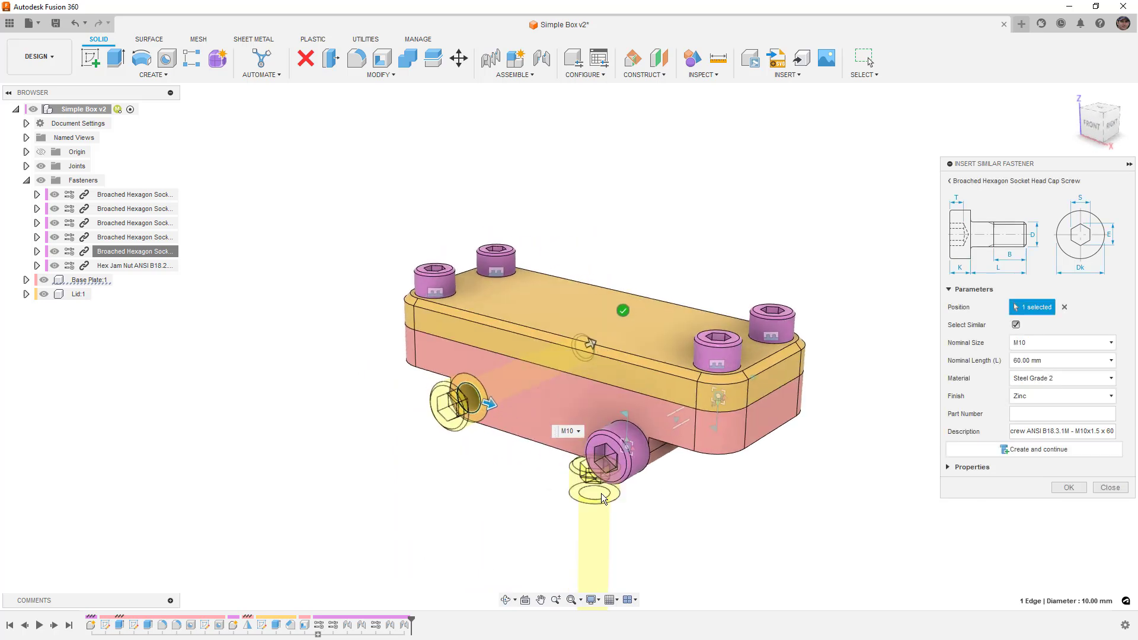
Step: Confirm the second side screw and add similar hex jam nuts on both side screws' ends
left_click(1069, 487)
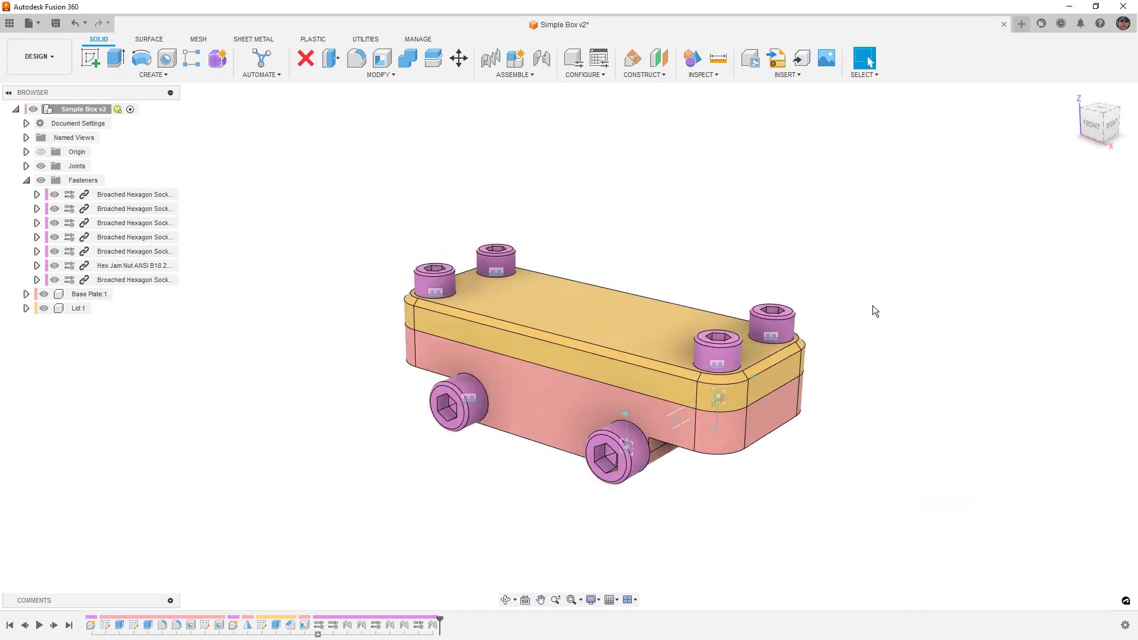
middle_click_drag(872, 305, 764, 305, "shift")
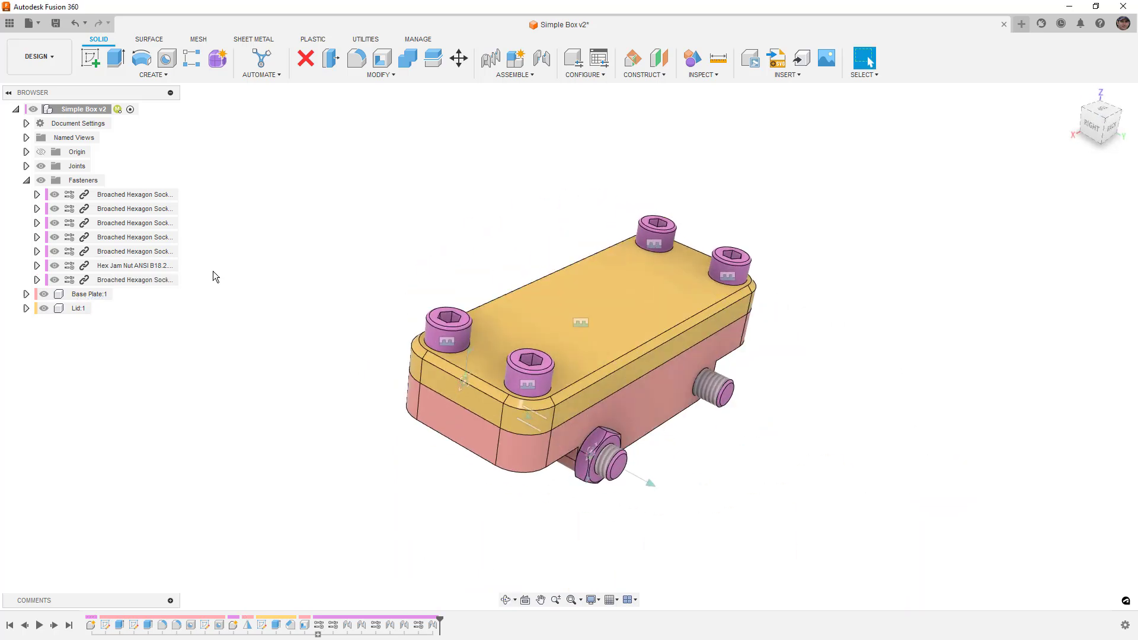
right_click(135, 266)
left_click(198, 23)
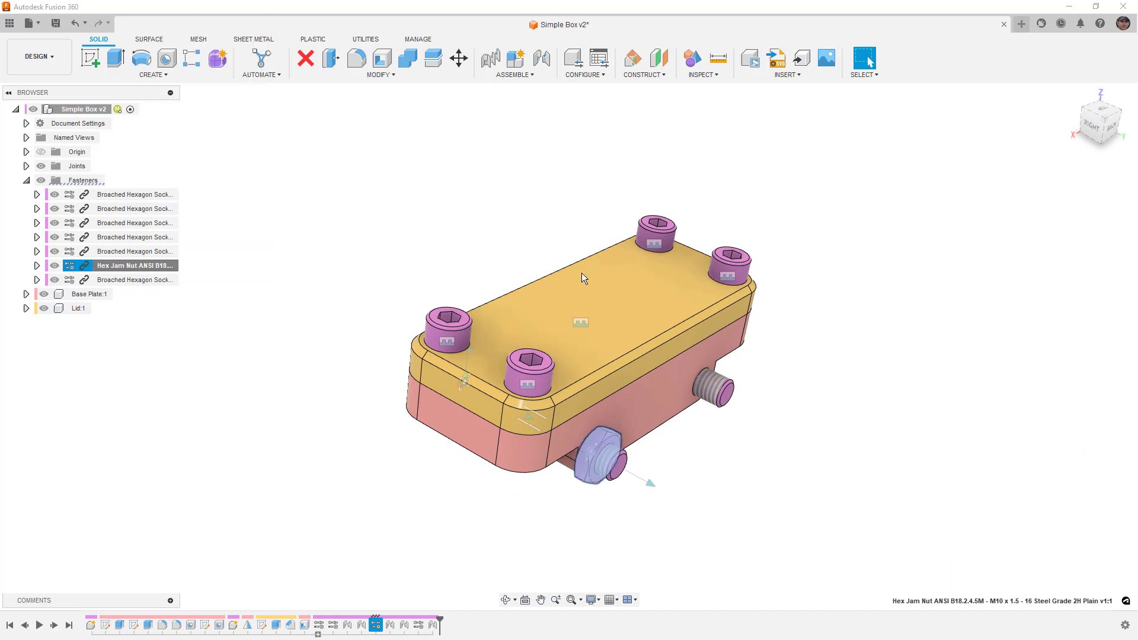
left_click(717, 385)
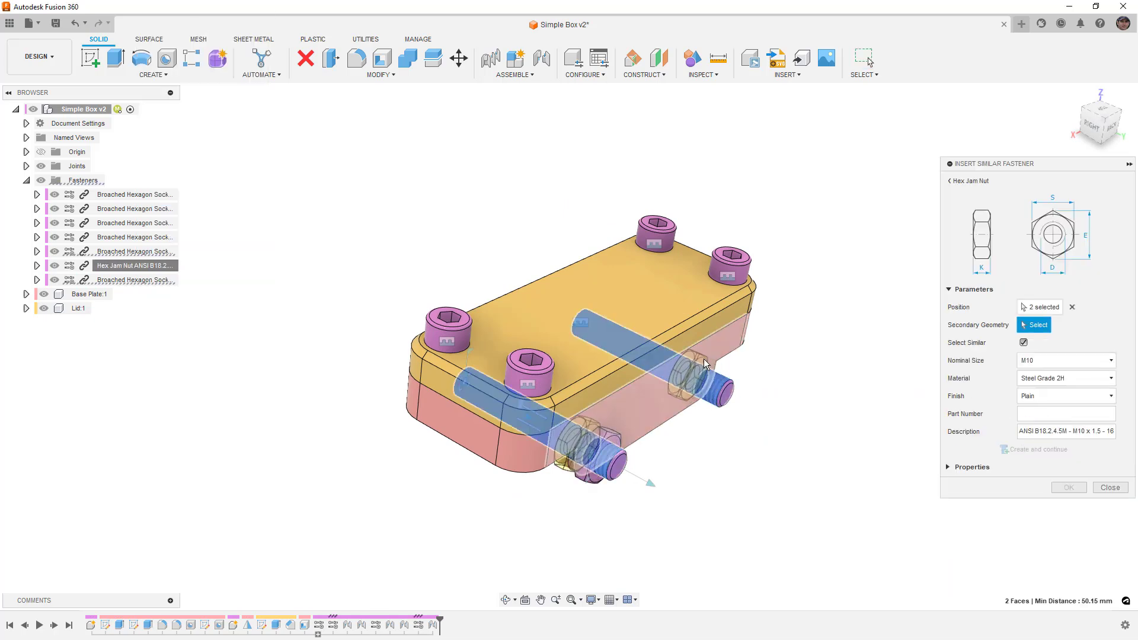
left_click(581, 477)
left_click(1067, 487)
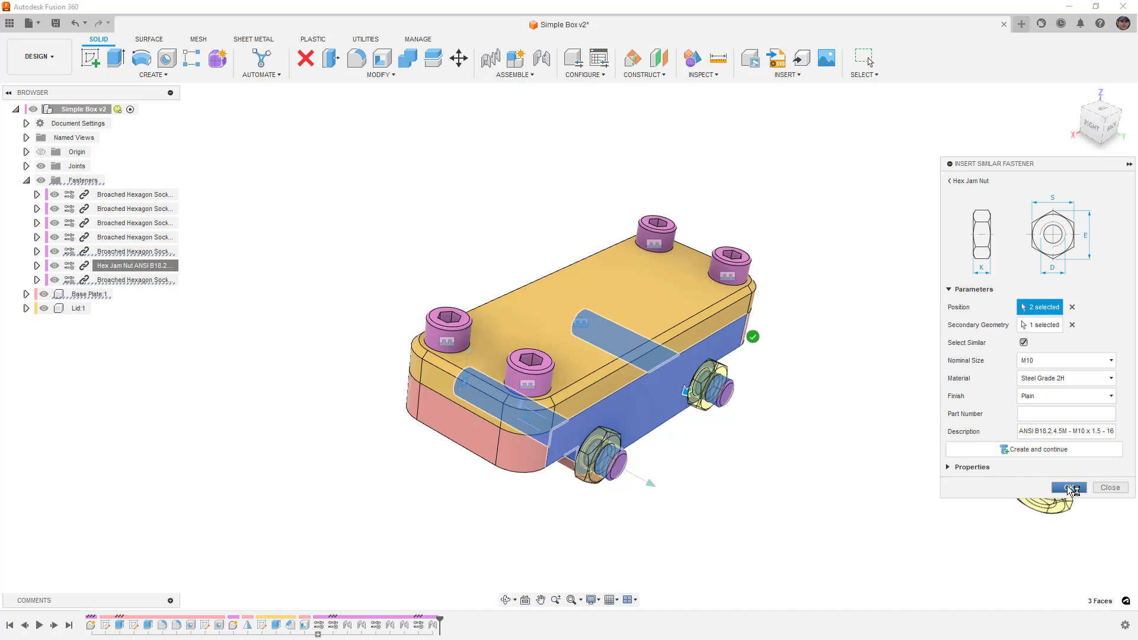
middle_click_drag(881, 457, 785, 409, "shift")
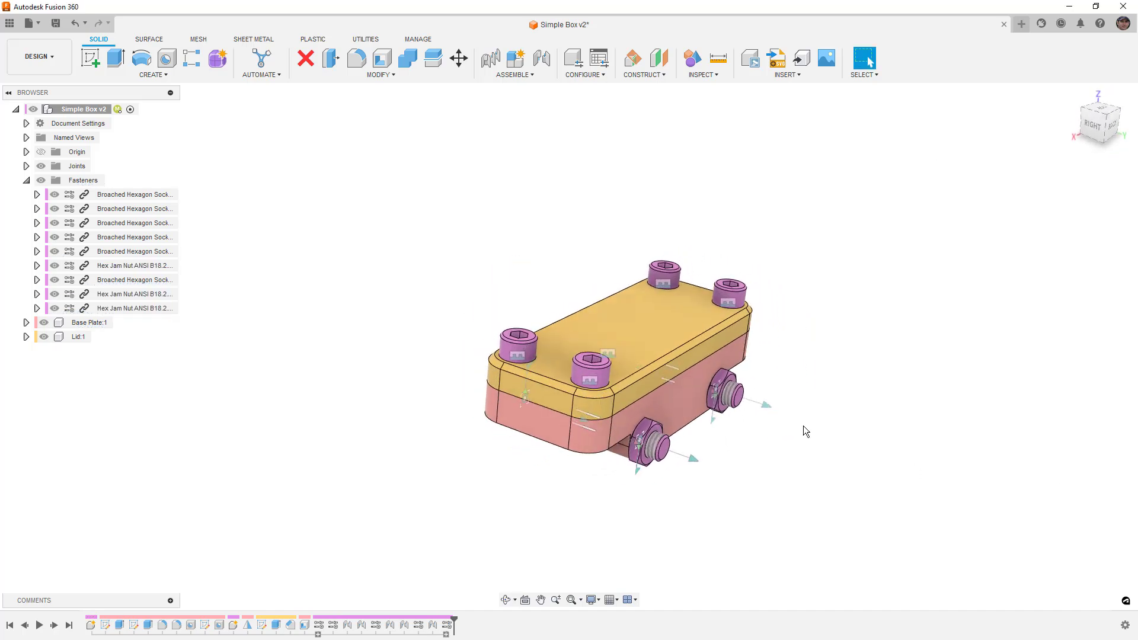
Step: Delete the duplicate Hex Jam Nut from the browser
left_click(148, 300)
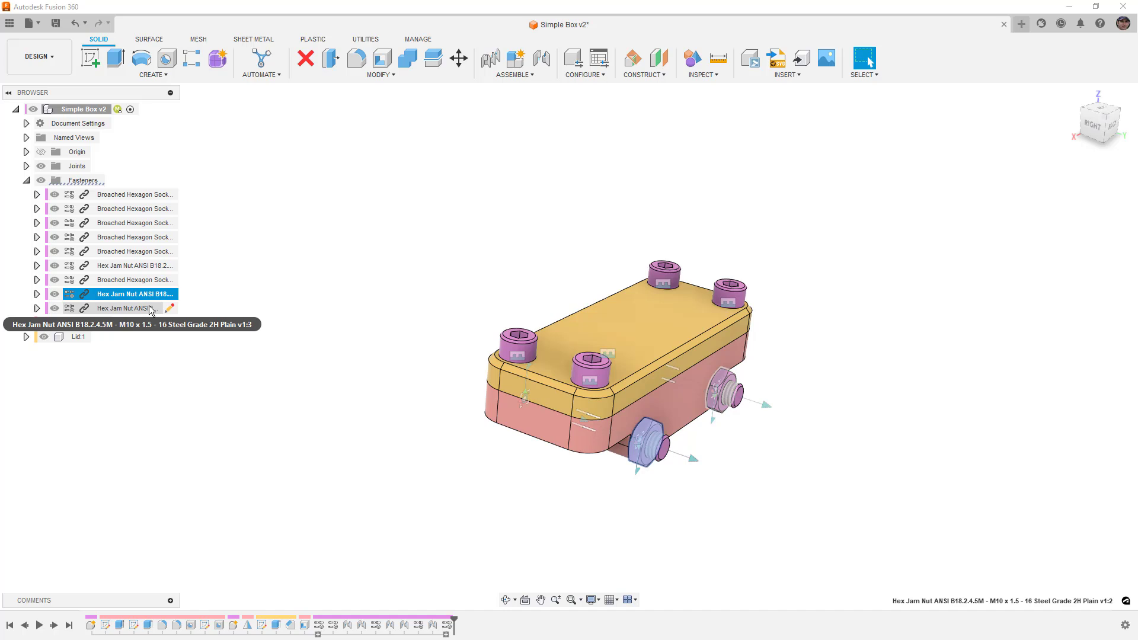
key("Delete")
left_click(520, 349)
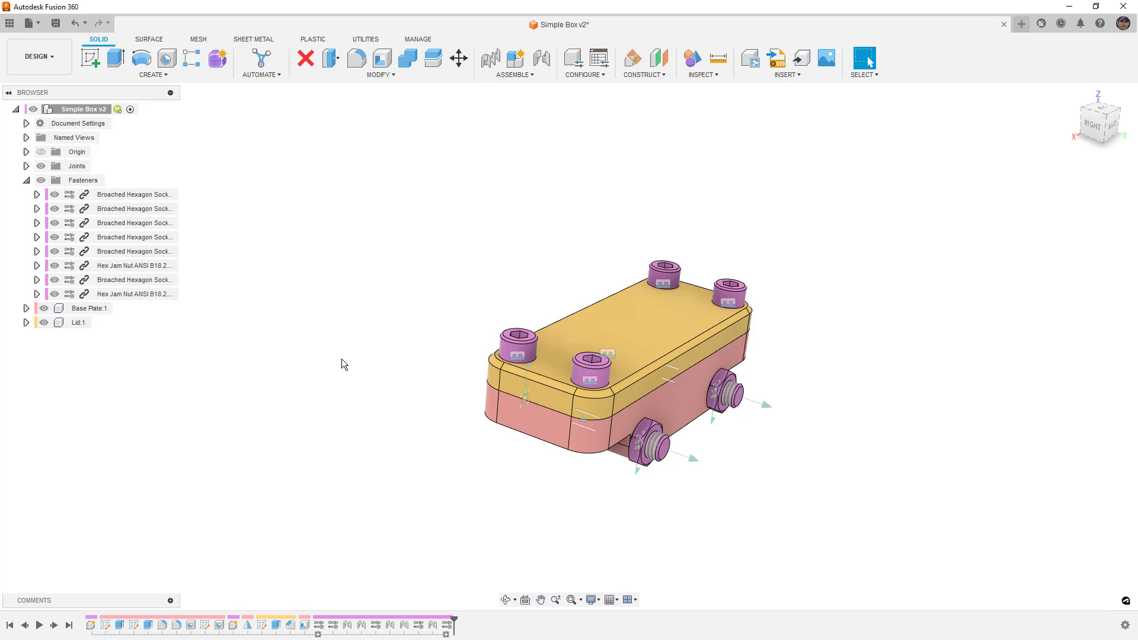
Step: Reset to the home view and browse the Data Panel to Fasteners > Bolts and Screws
left_click(1079, 94)
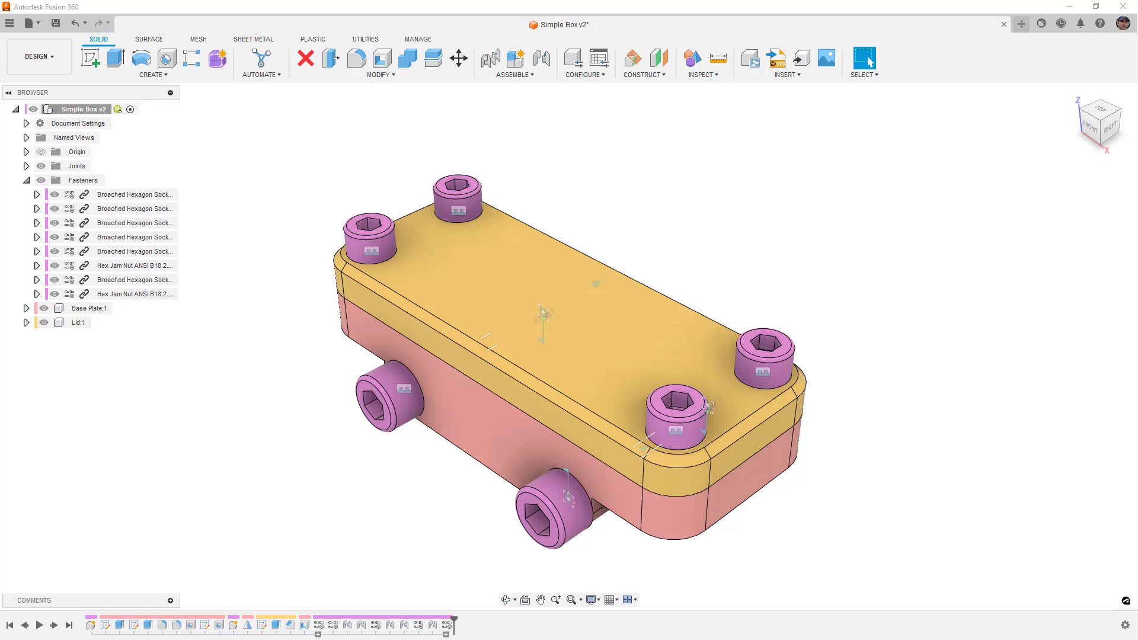
left_click(9, 24)
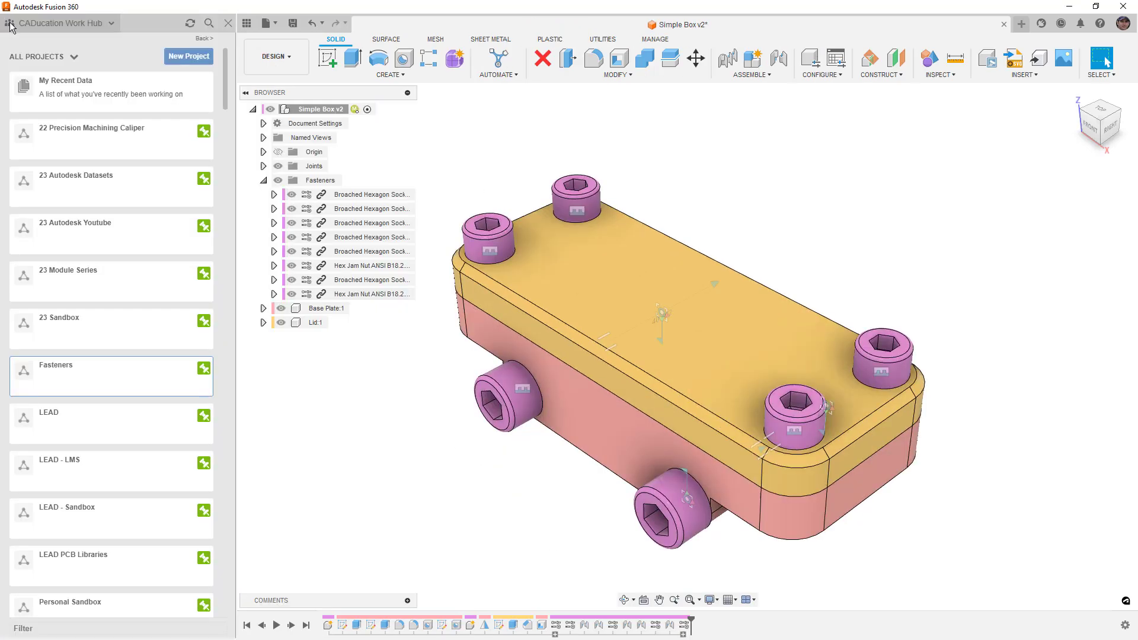
left_click(83, 375)
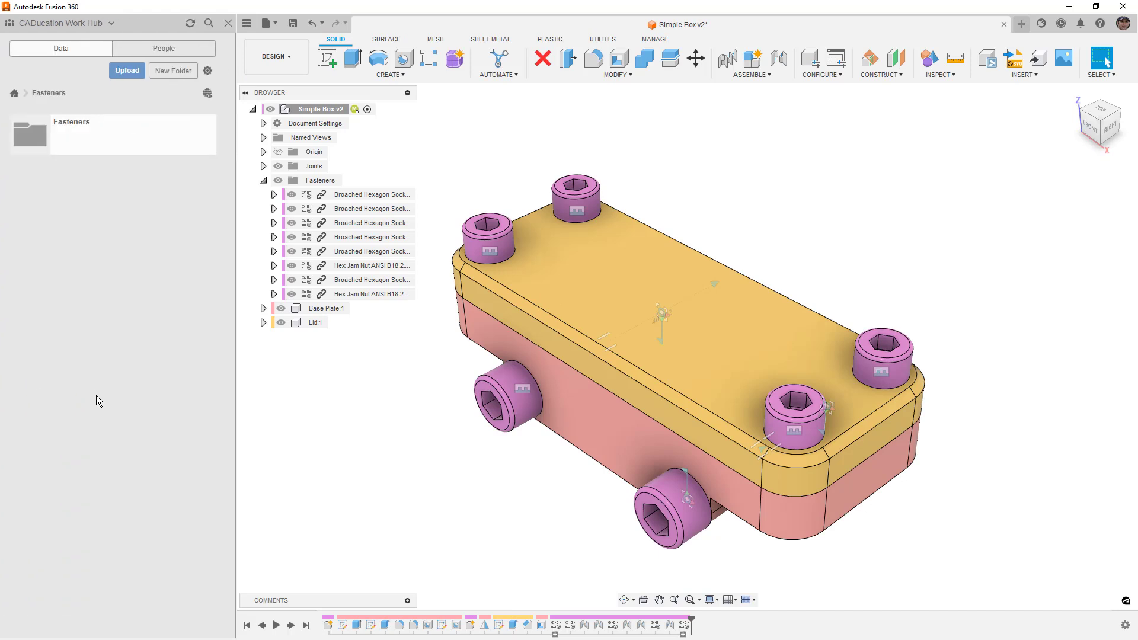
double_click(109, 144)
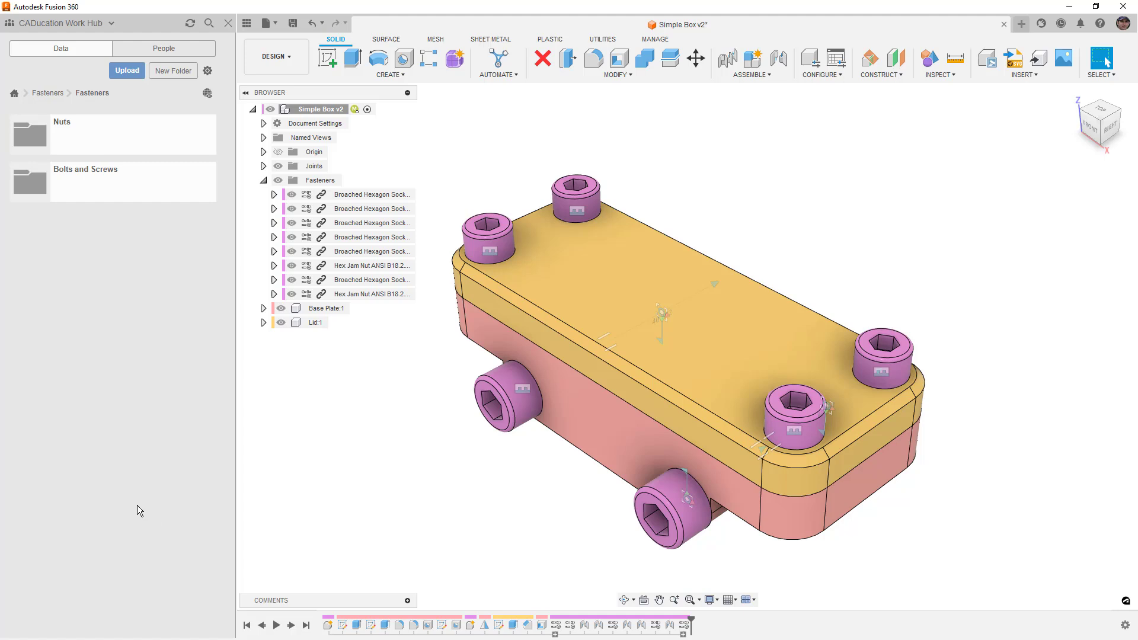
double_click(109, 176)
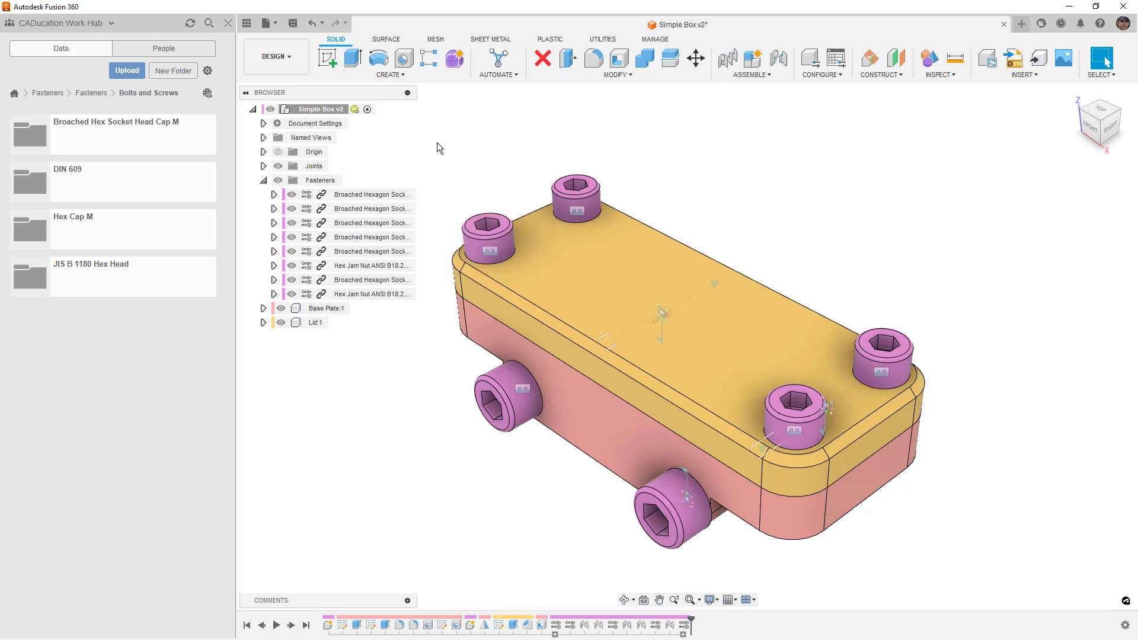
right_click(334, 198)
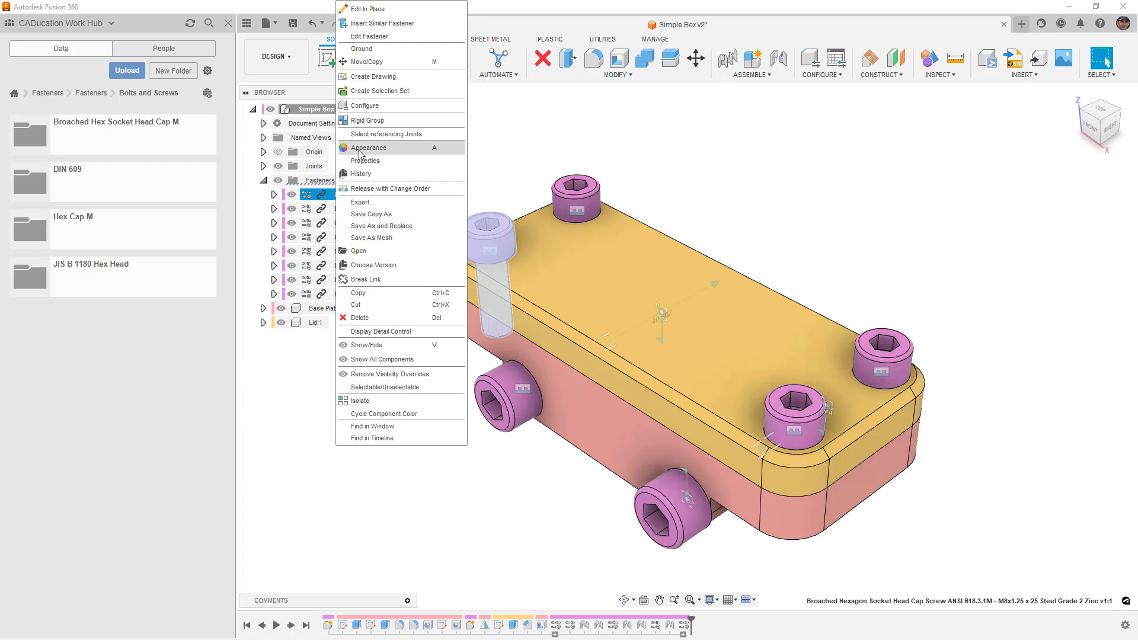
left_click(391, 39)
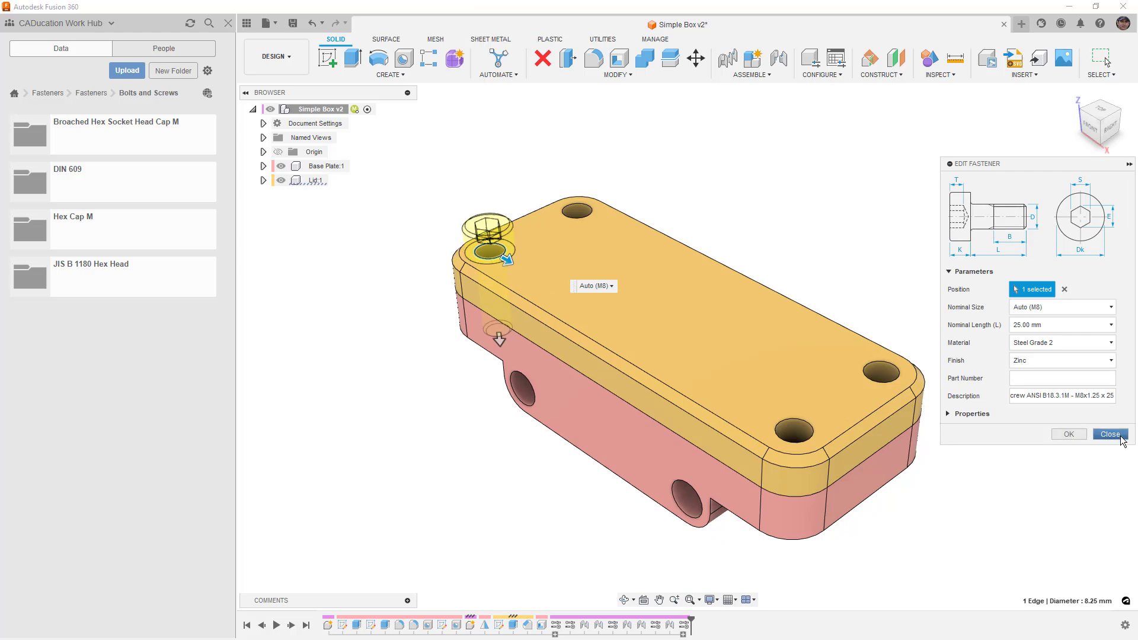
left_click(1110, 435)
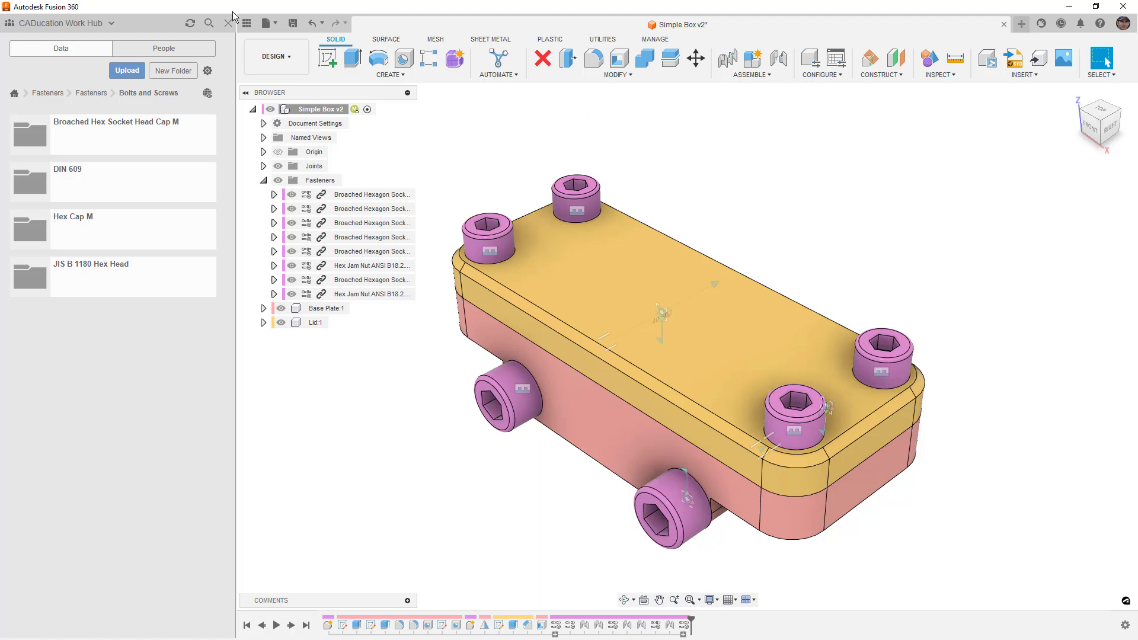
Step: Close the Data Panel and open the McMaster-Carr catalog at Alloy Steel Socket Head Screws
left_click(246, 23)
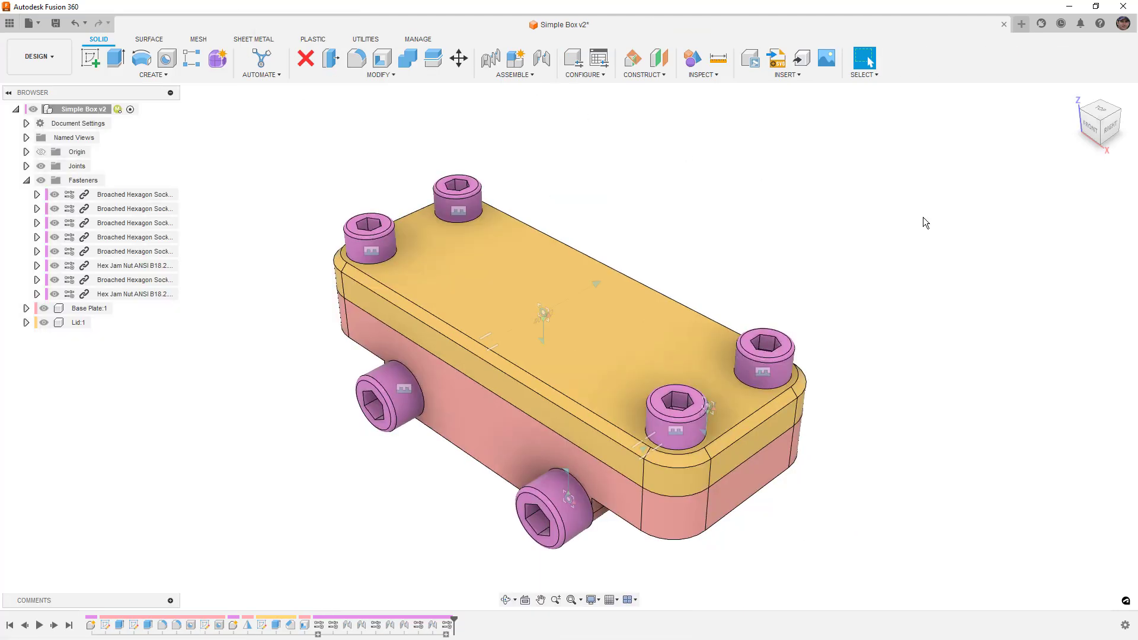
left_click(792, 76)
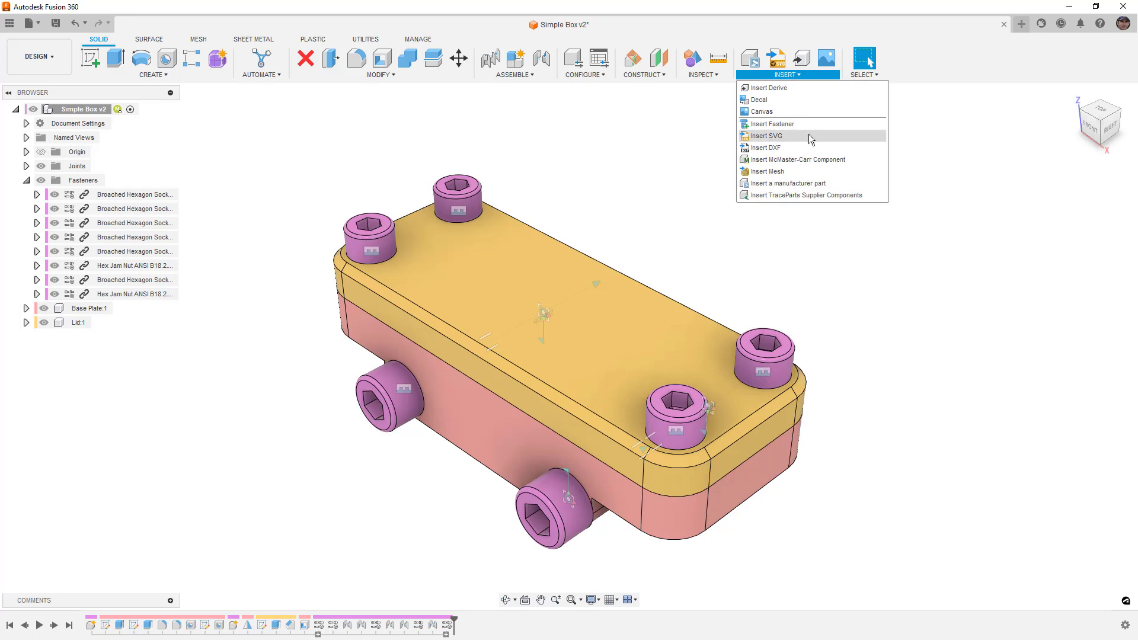
left_click(798, 160)
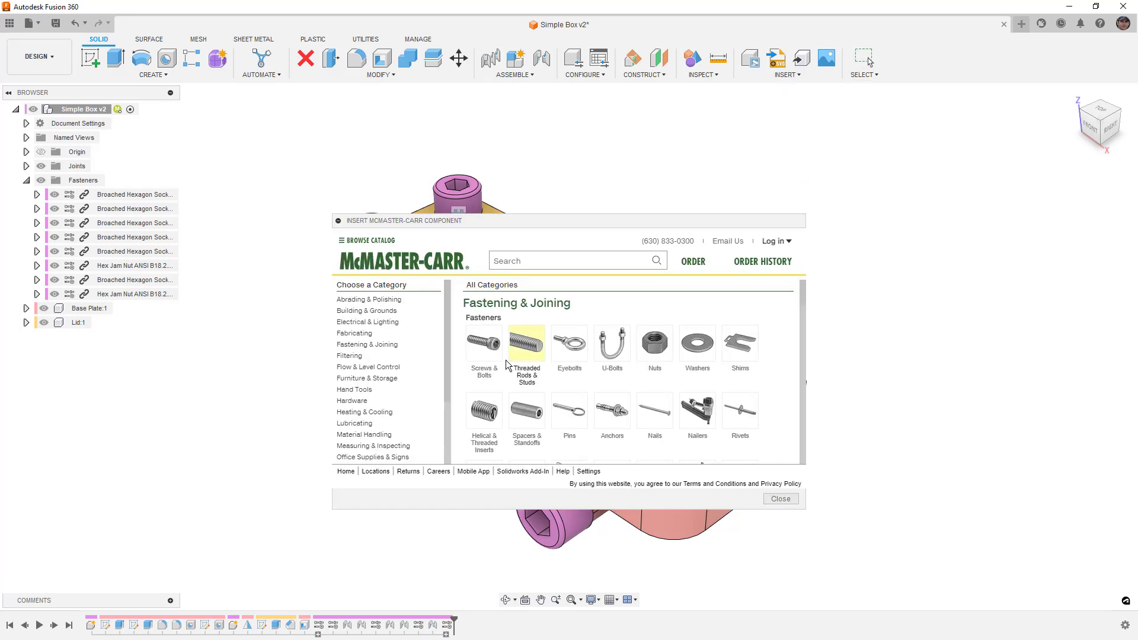
left_click(479, 356)
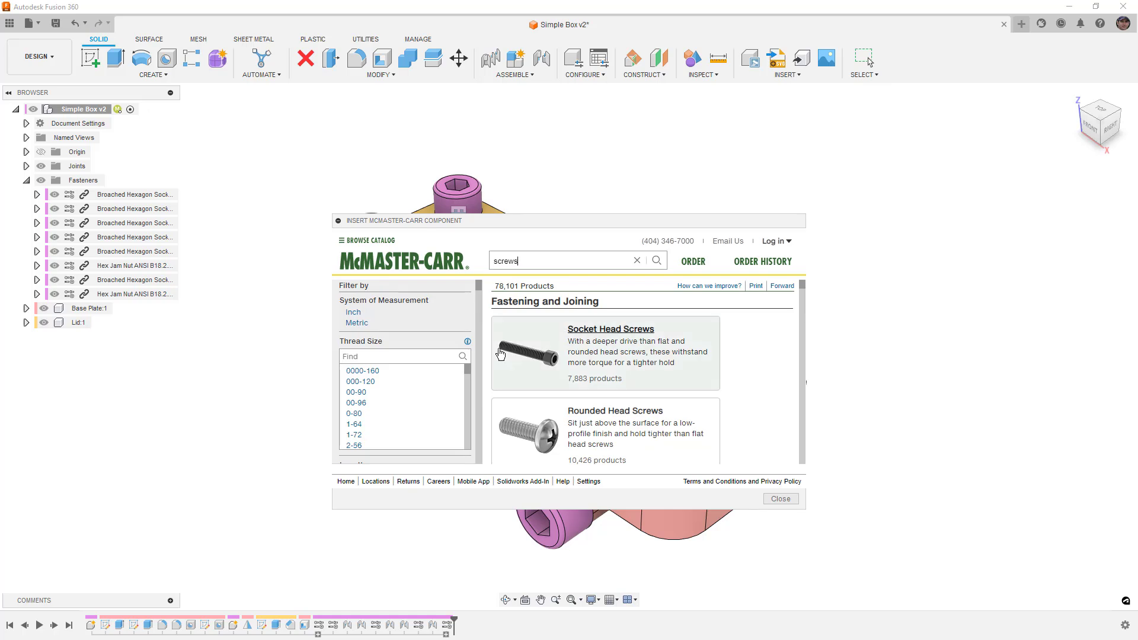
left_click(498, 353)
left_click_drag(800, 504, 934, 600)
left_click_drag(657, 223, 511, 90)
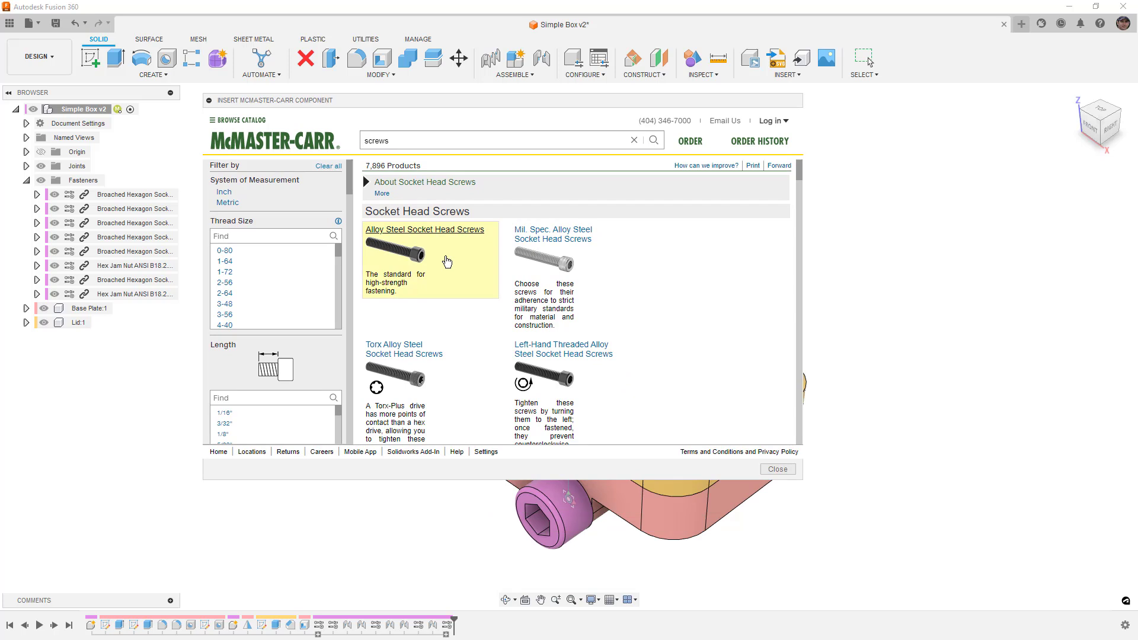
left_click(413, 245)
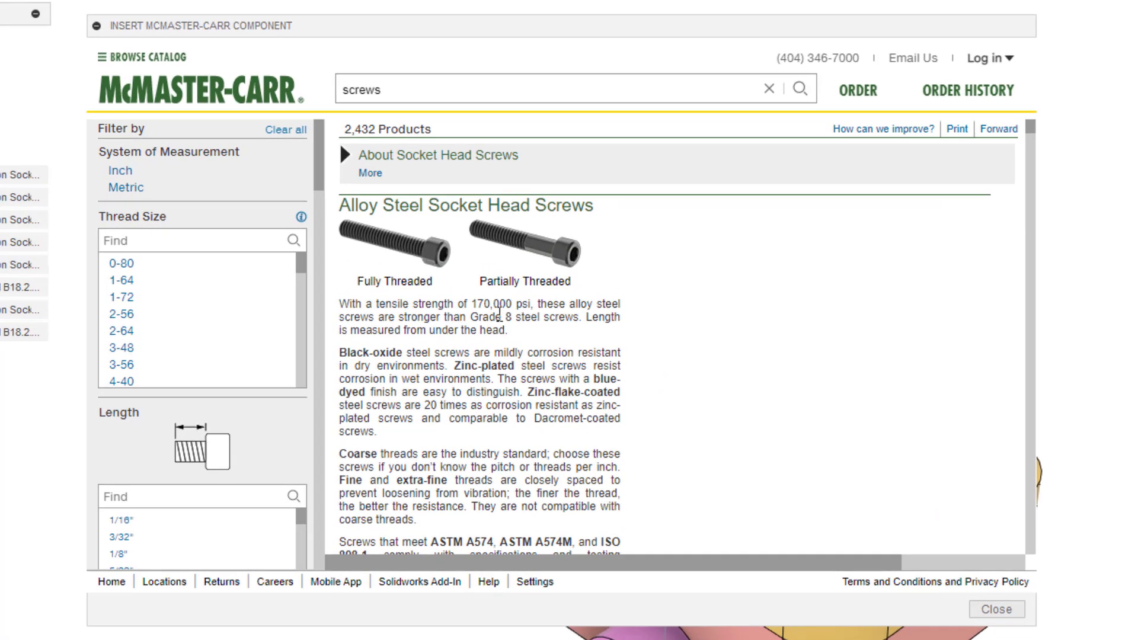
Step: Download part 91251A447 as a 3-D STEP file into the design
scroll(493, 320, "down", 2)
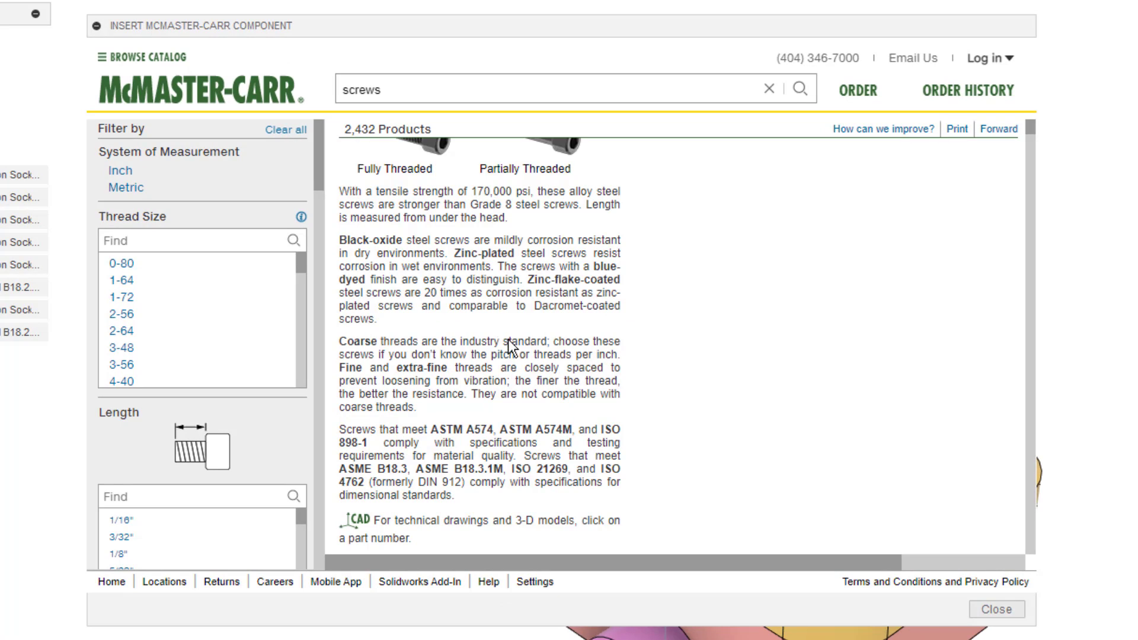
scroll(511, 344, "down", 4)
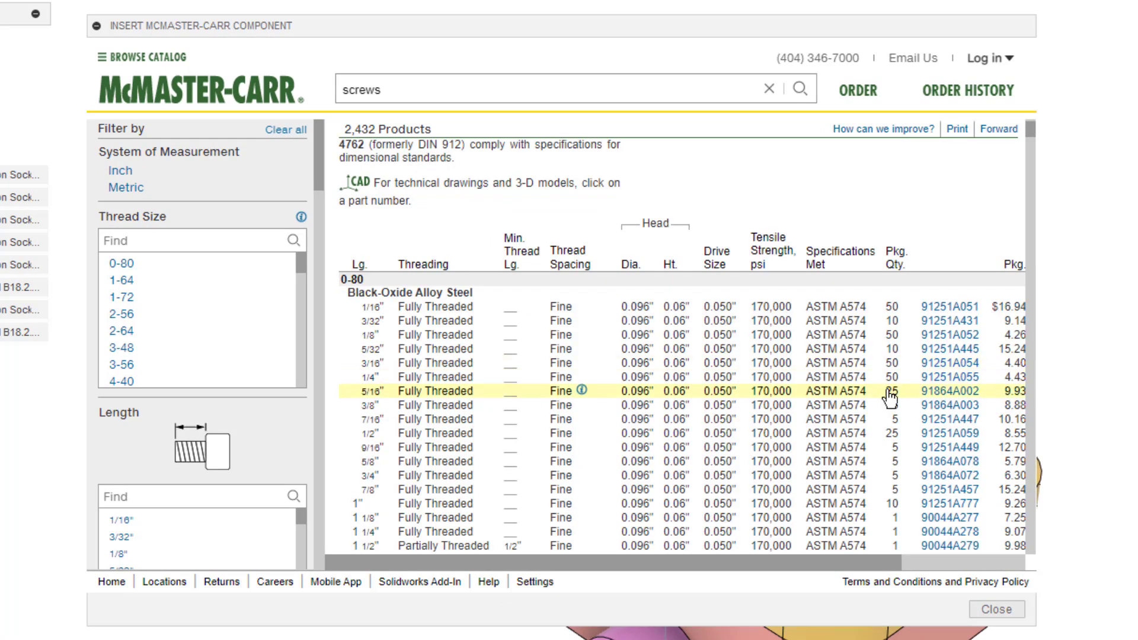
left_click(950, 421)
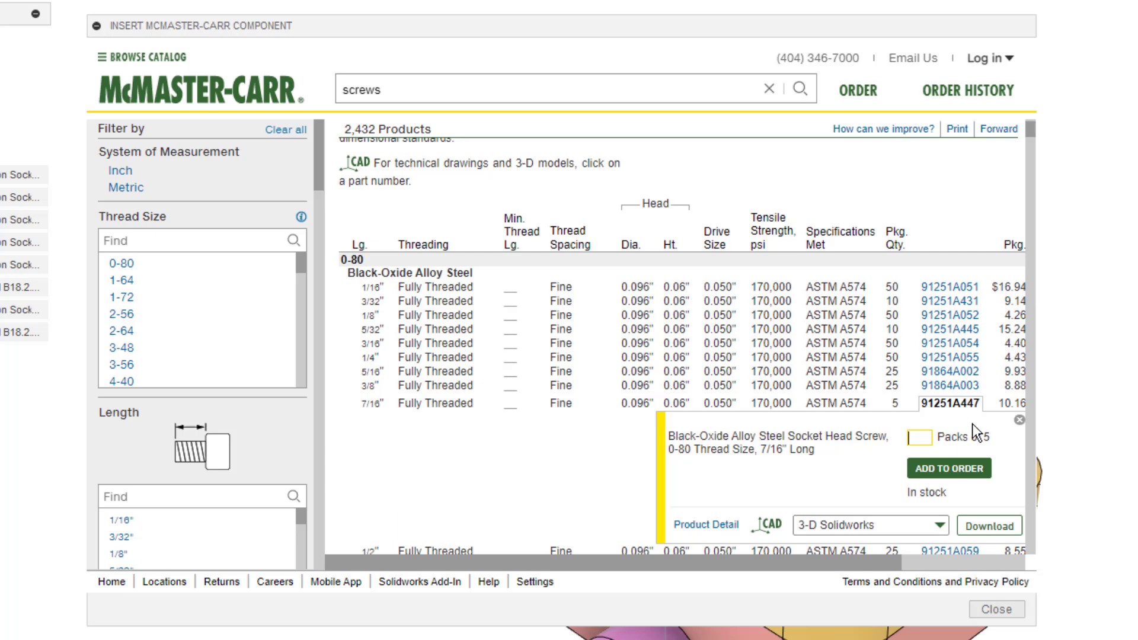
left_click(940, 526)
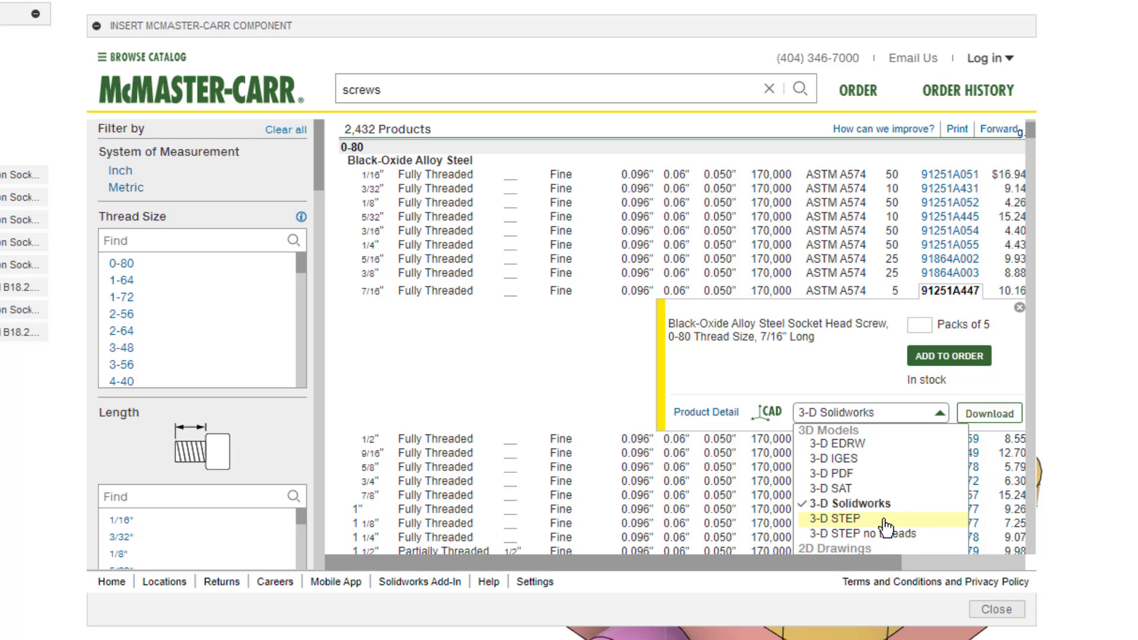
left_click(886, 521)
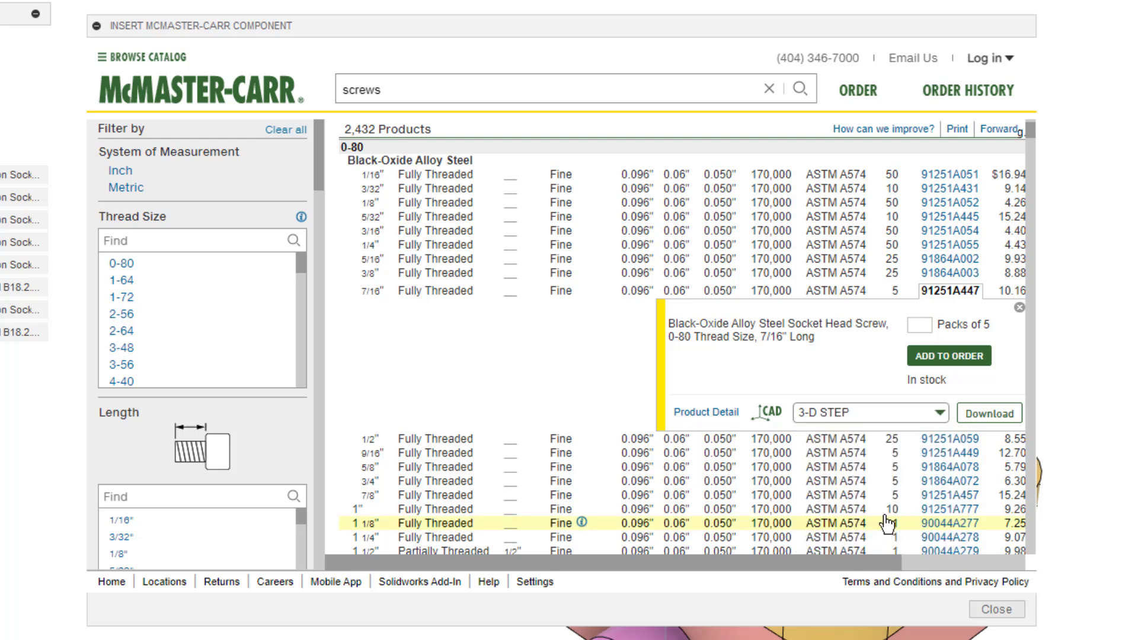
left_click(989, 415)
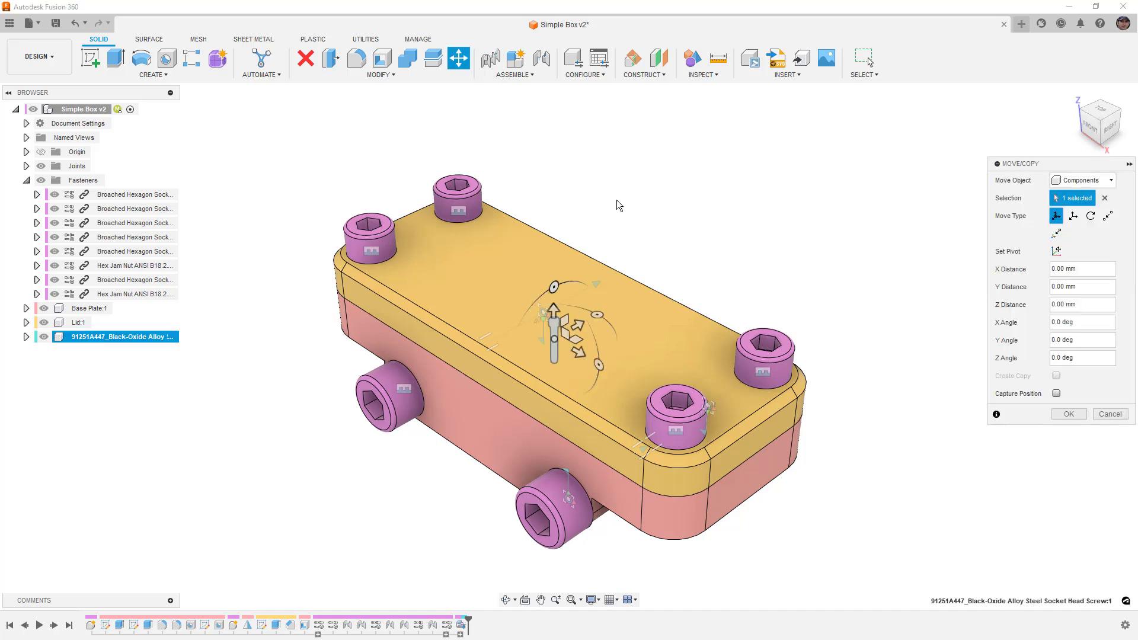
Step: Move the imported McMaster-Carr screw 50 mm along Y beside the lid
left_click_drag(572, 324, 700, 248)
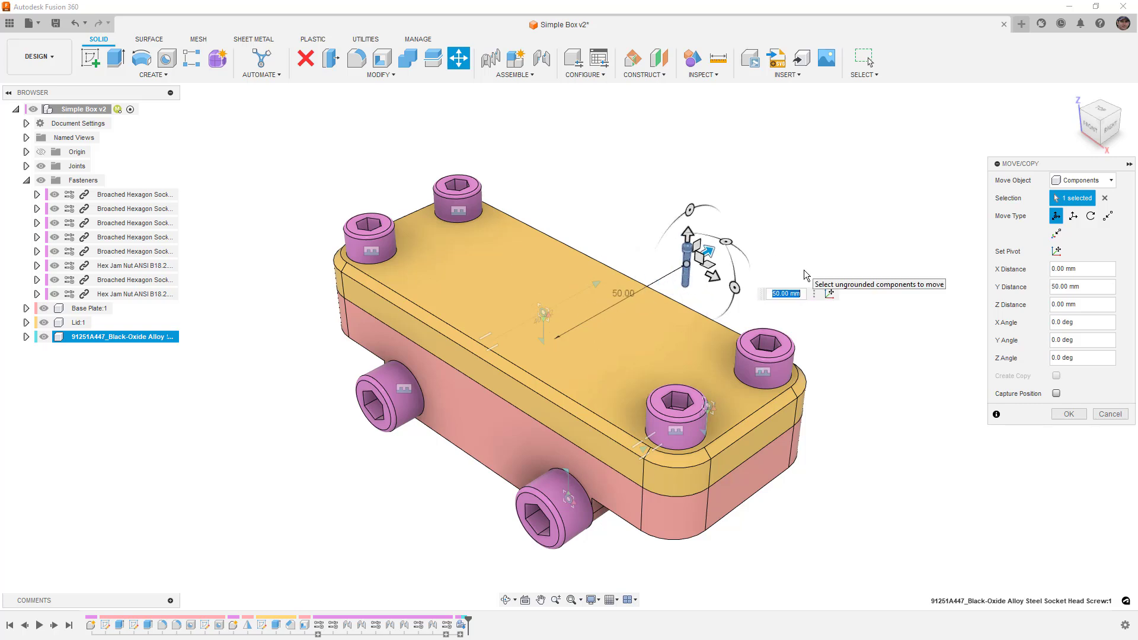
left_click(1061, 415)
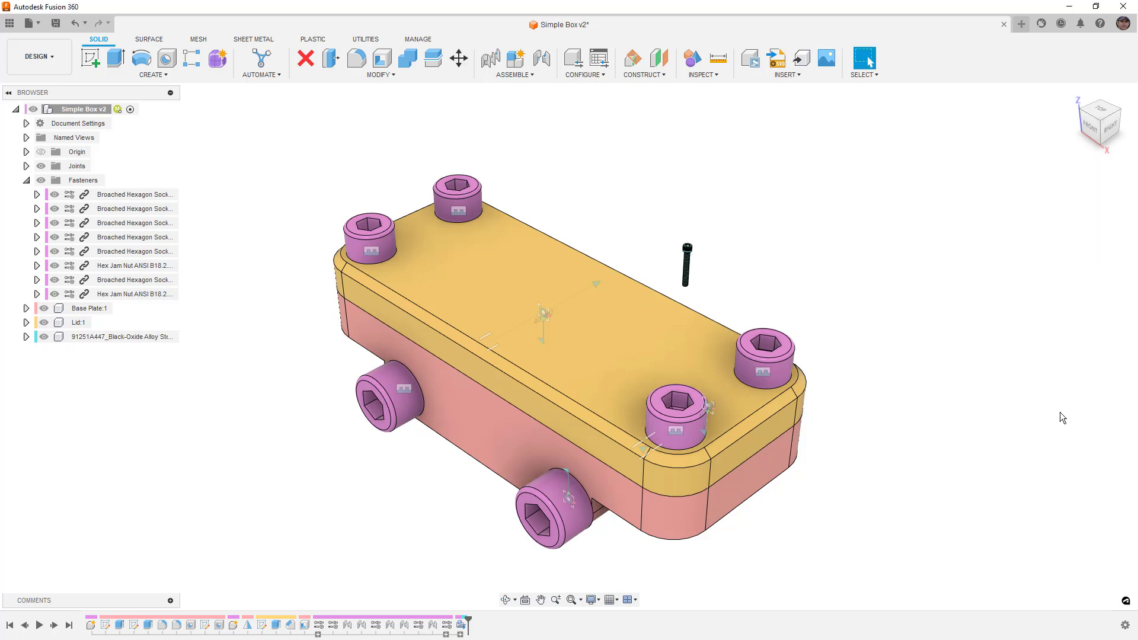
left_click(89, 339)
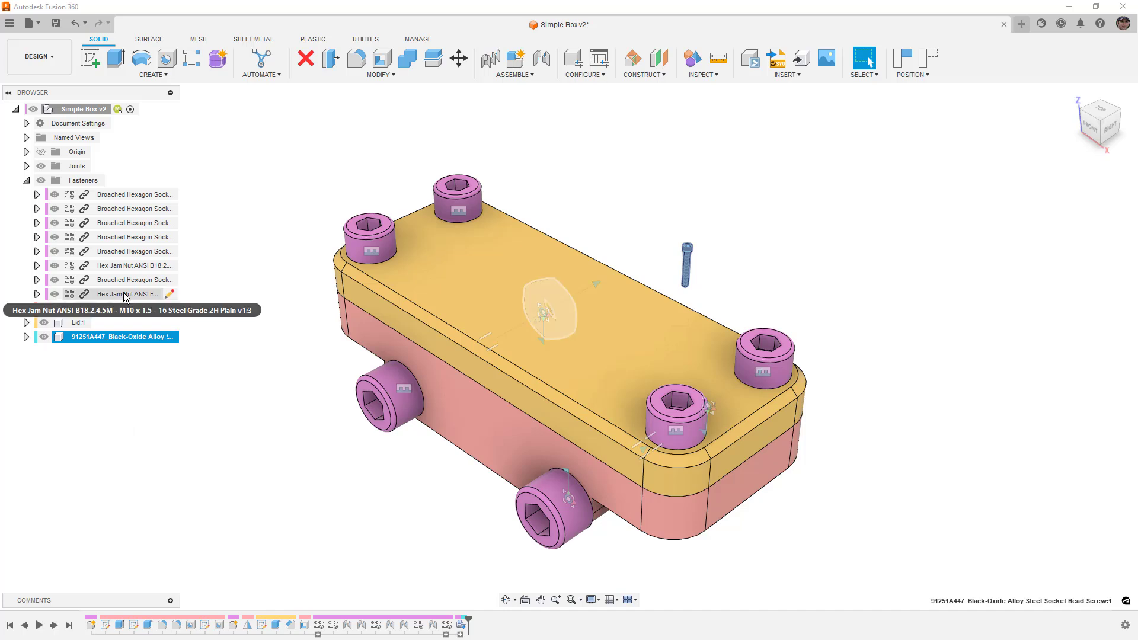
Step: Open the M10x1.5 x 60 socket cap screw as its own document and review its root component properties
right_click(127, 280)
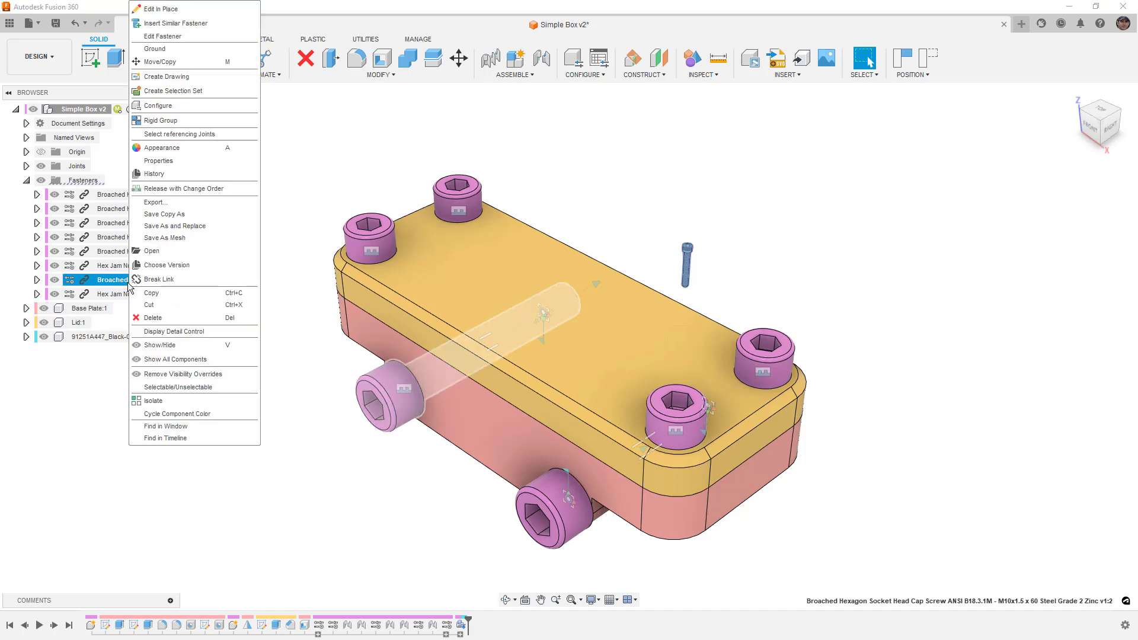
left_click(152, 251)
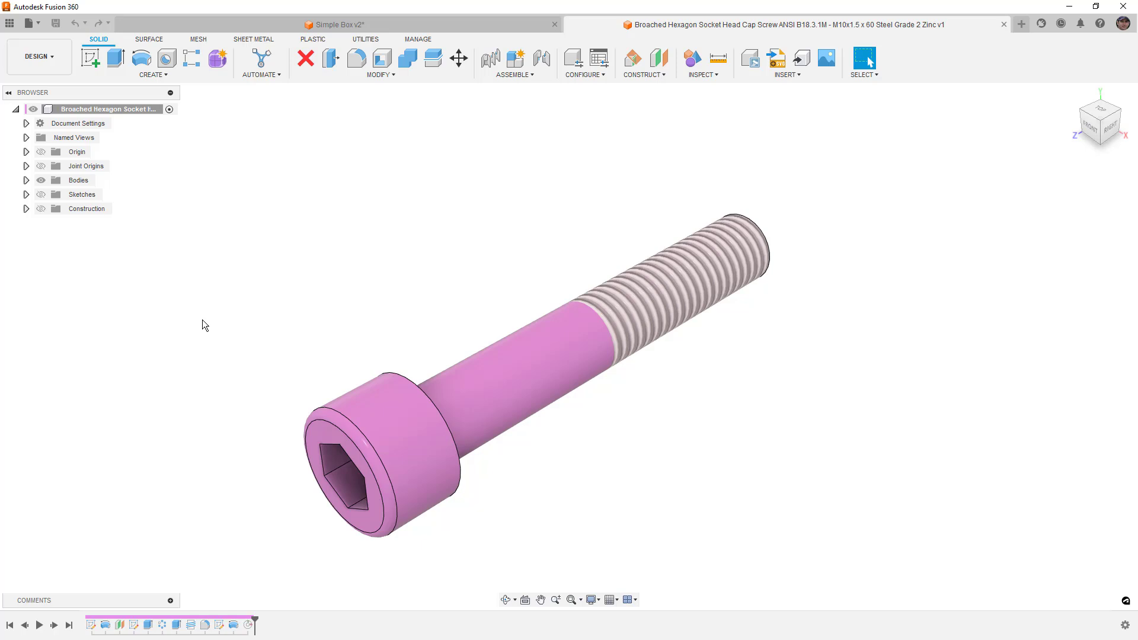
right_click(89, 114)
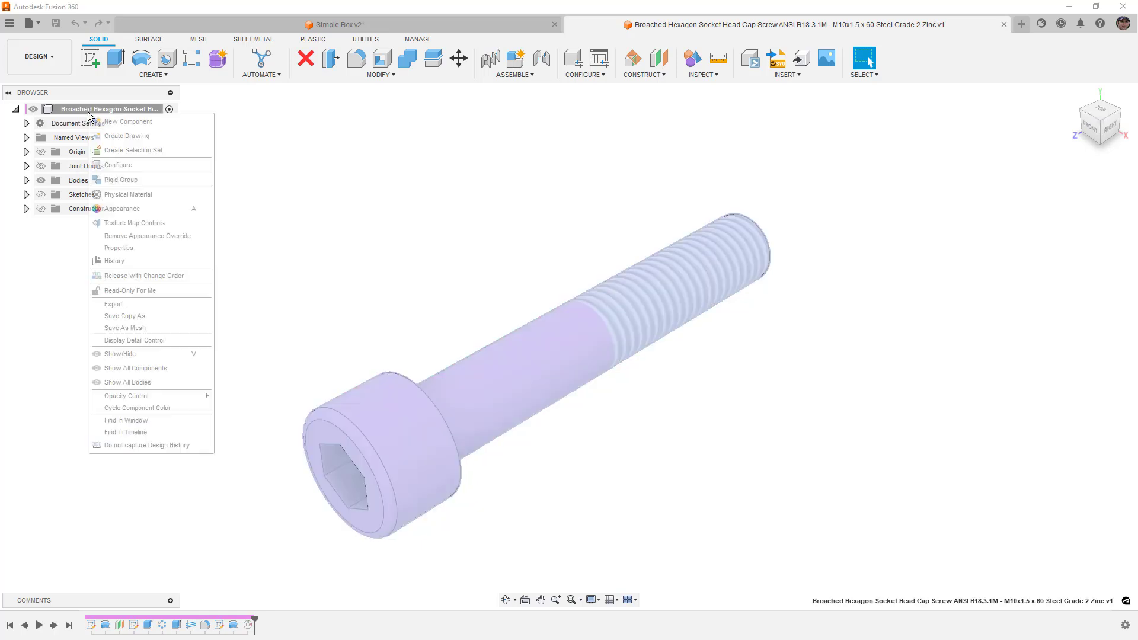
left_click(142, 251)
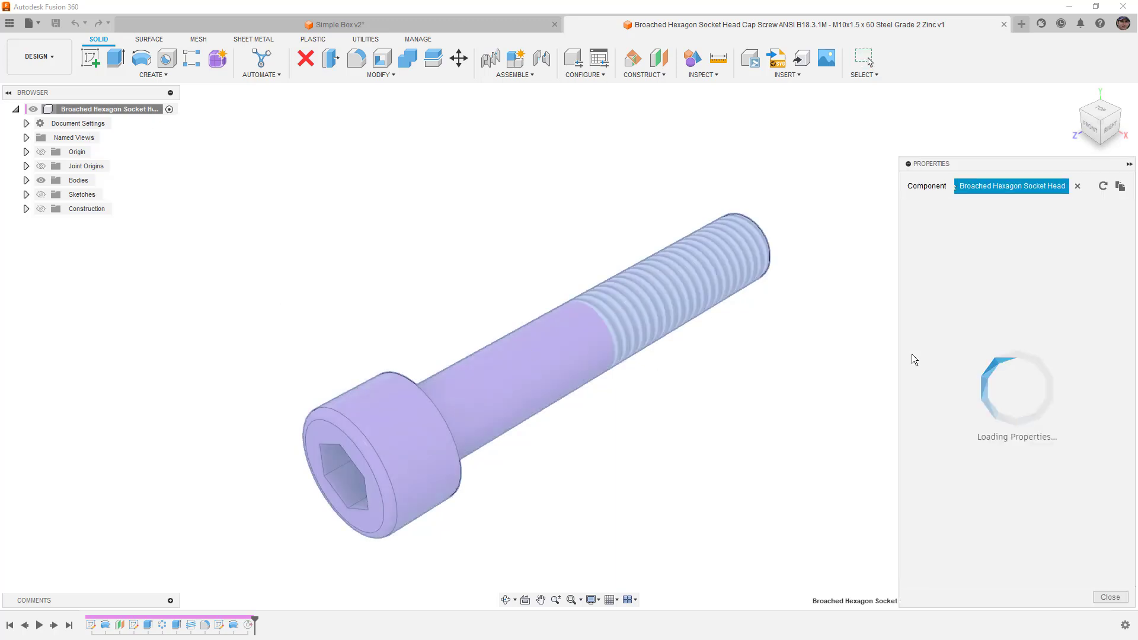
left_click(1070, 232)
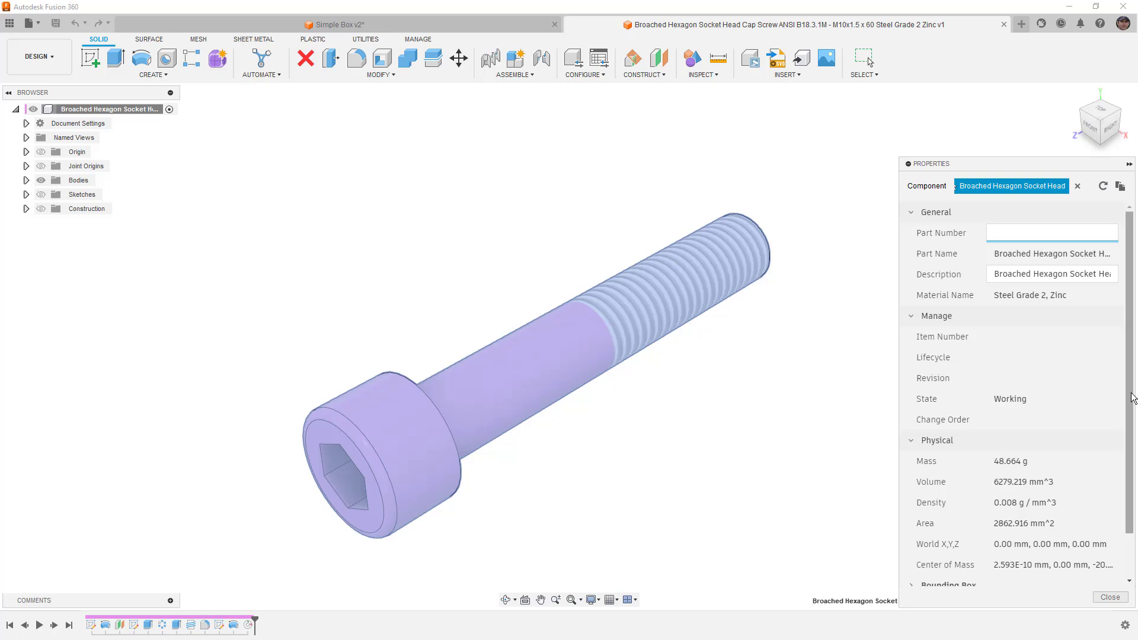
left_click(1114, 598)
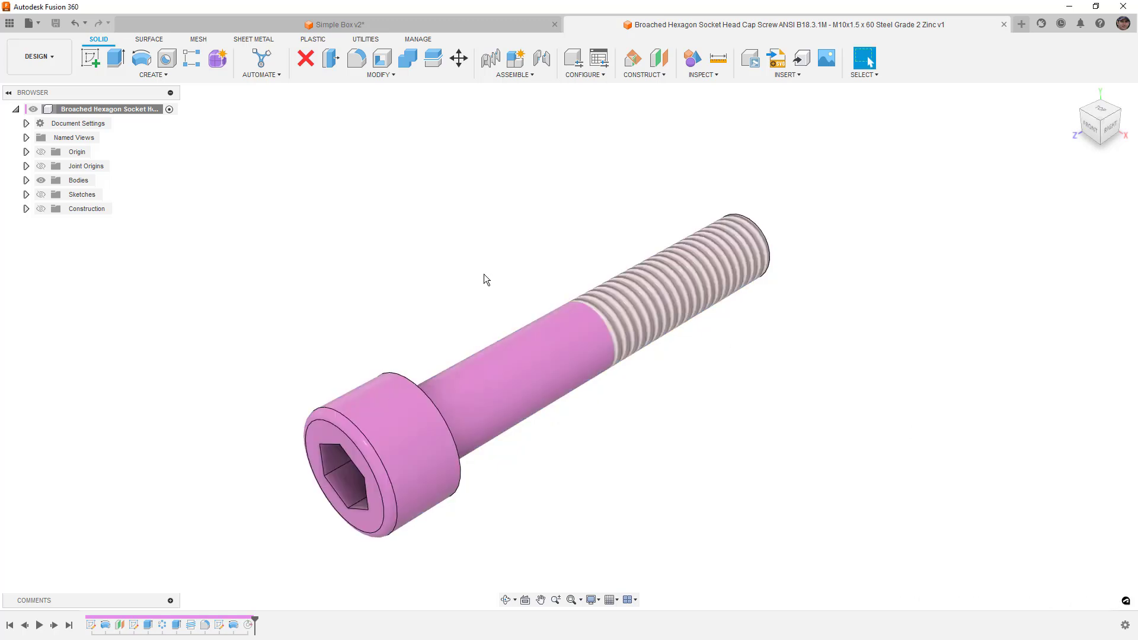
Step: Close the screw's document tab and clear the selection in the Simple Box v2 assembly
left_click(1003, 25)
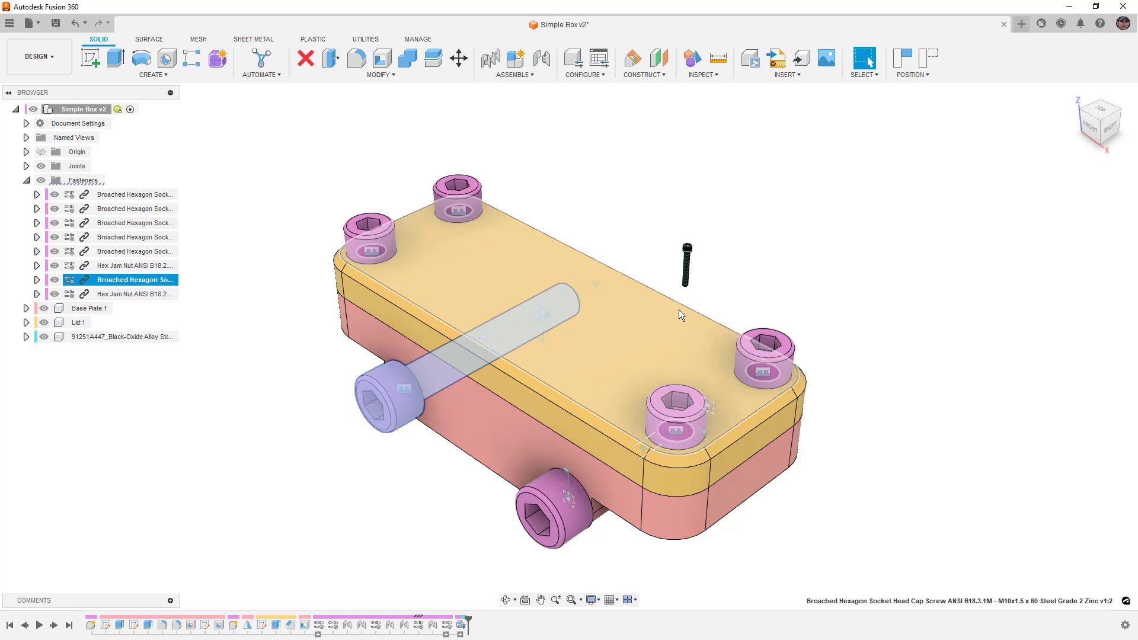
left_click(909, 194)
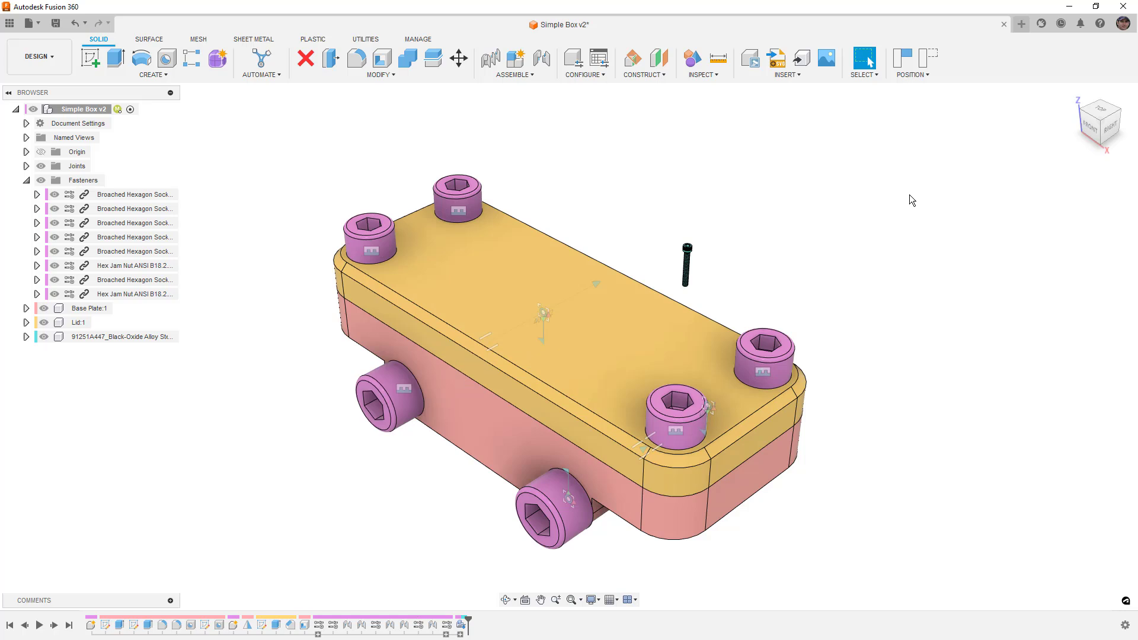